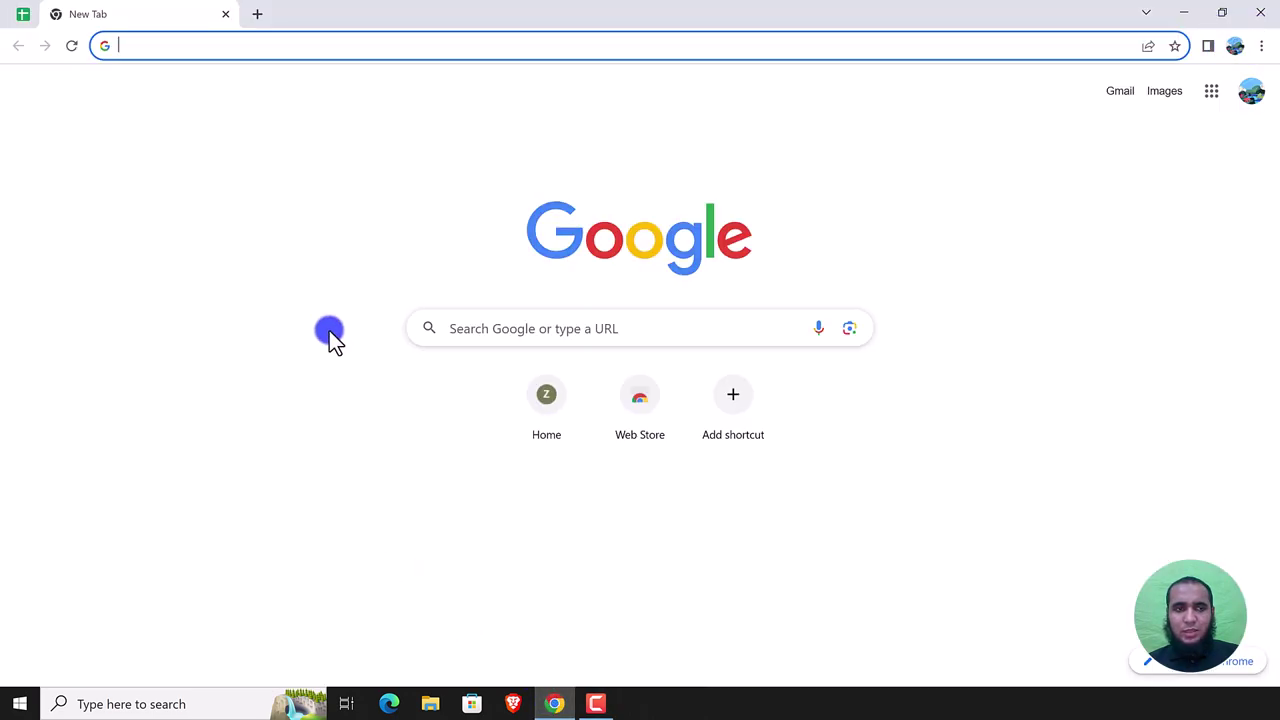
Step: Minimize Chrome, which holds the software checklist sheet, to reveal the desktop
left_click(22, 14)
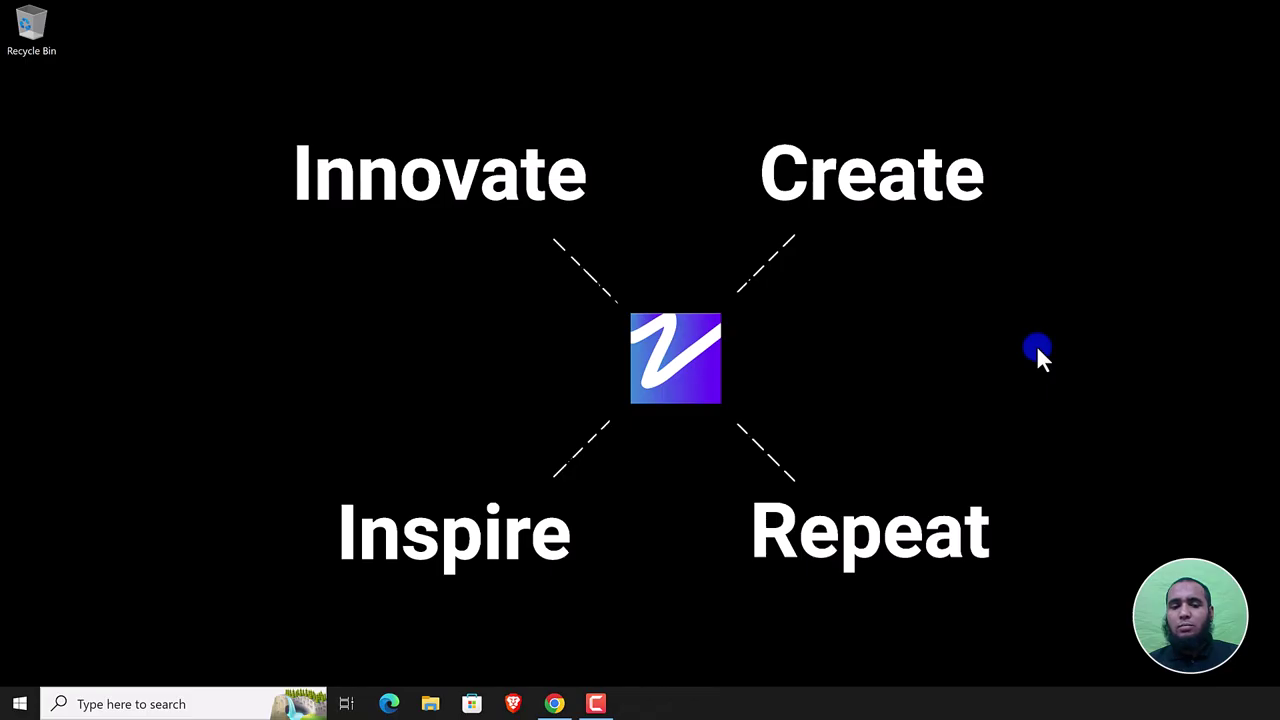
Step: Open a new Edge tab, then minimize Chrome so Edge's Microsoft Start page is in front
left_click(560, 705)
left_click(138, 12)
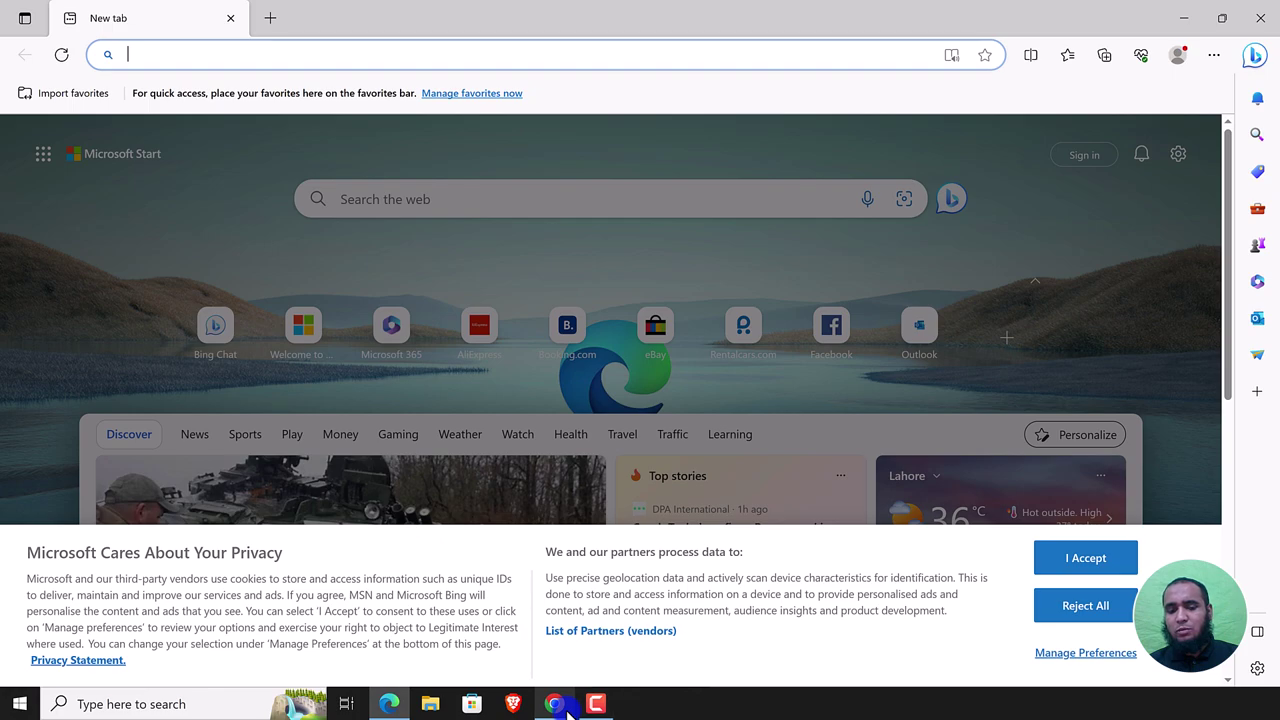
mouse_move(554, 704)
left_click(567, 710)
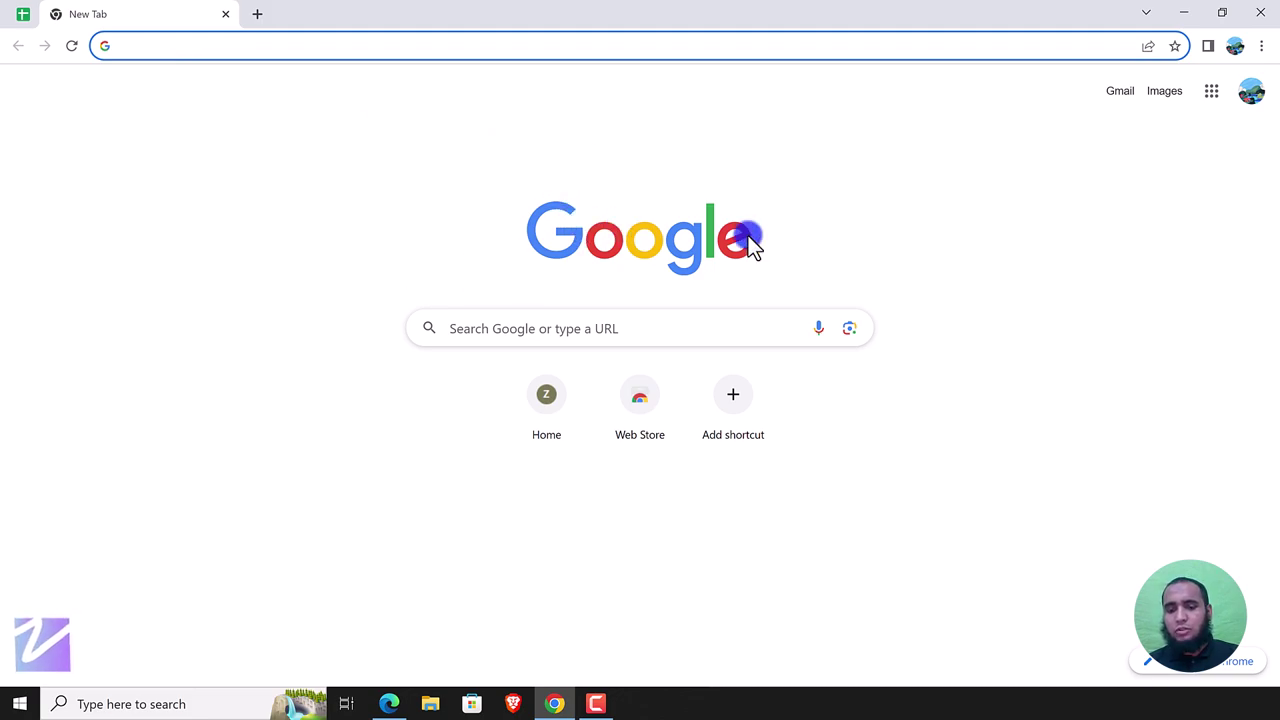
left_click(1189, 16)
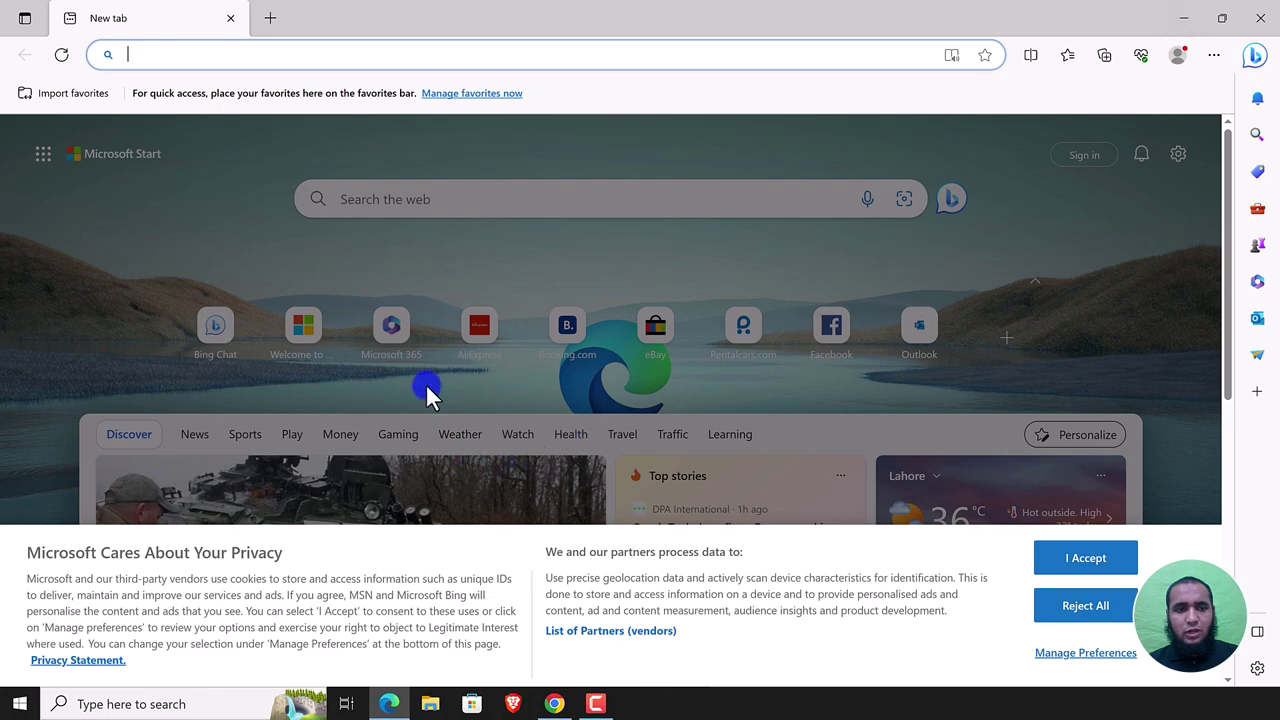
Step: Accept Edge's privacy notice, search Bing for 'brave browser', and open the brave.com result, which fails to load
left_click(1085, 578)
left_click(186, 50)
type("brave")
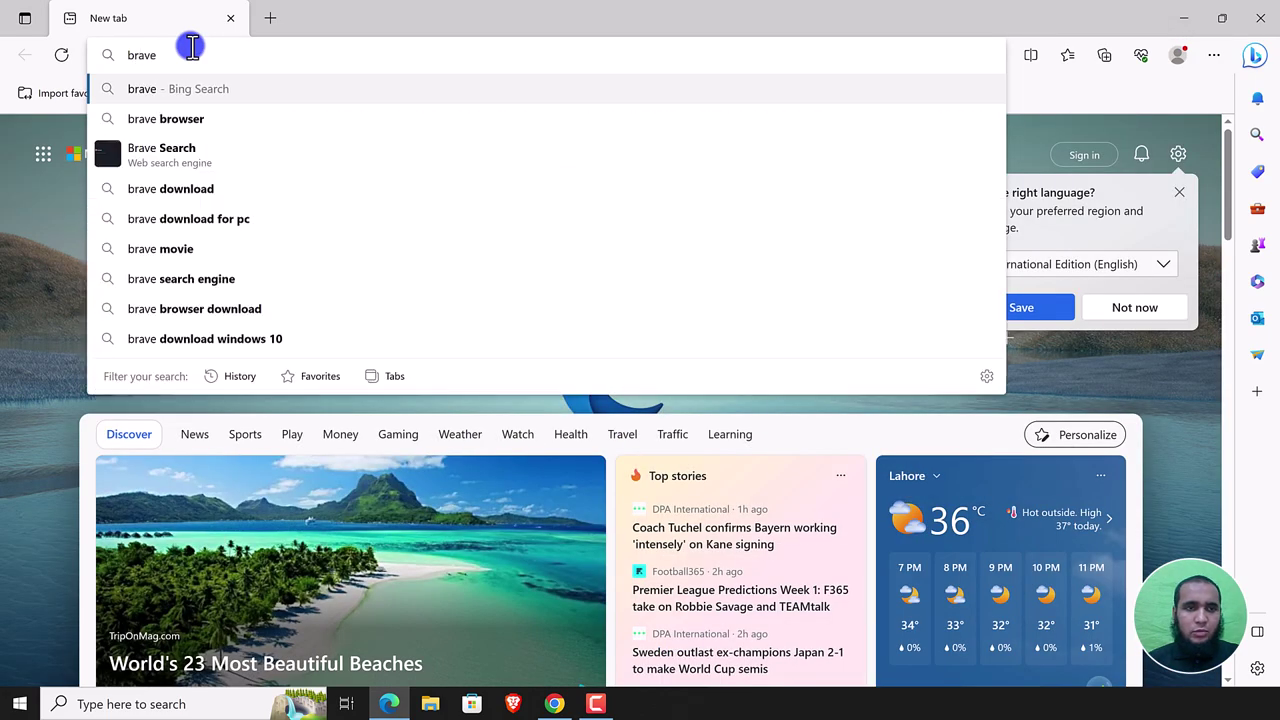
left_click(205, 125)
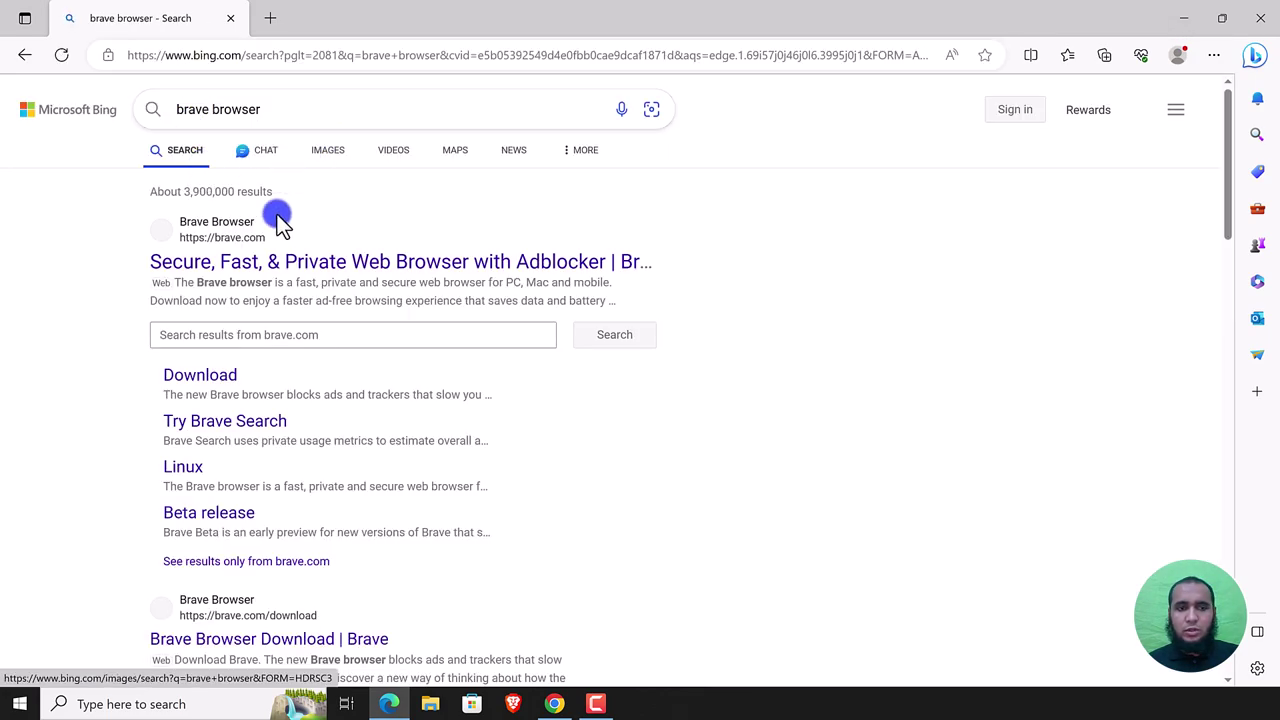
left_click(230, 272)
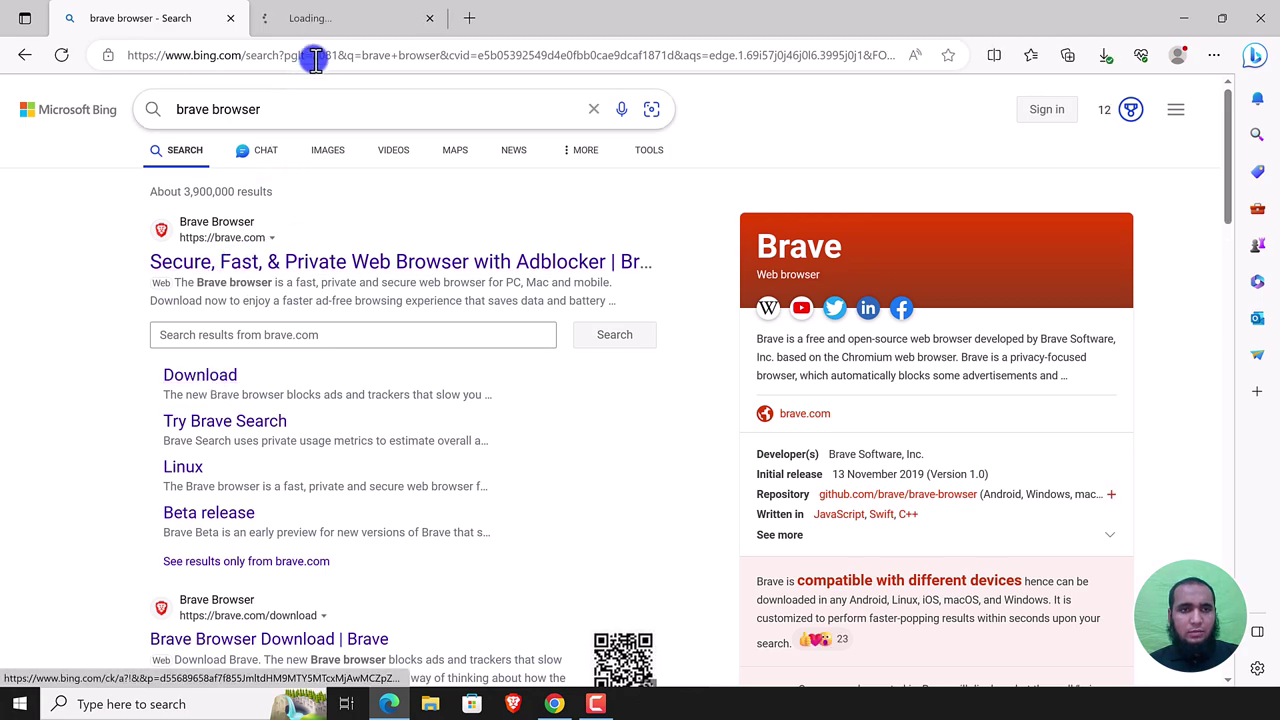
left_click_drag(365, 262, 498, 350)
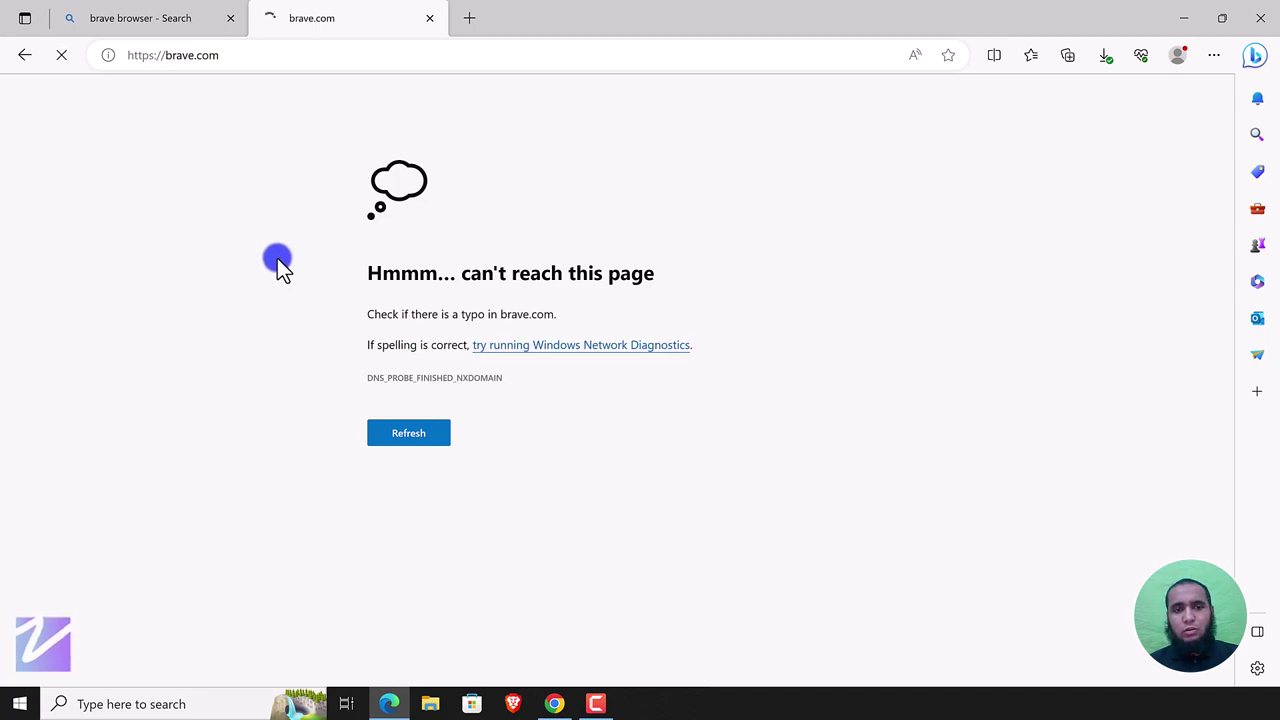
left_click_drag(424, 345, 518, 399)
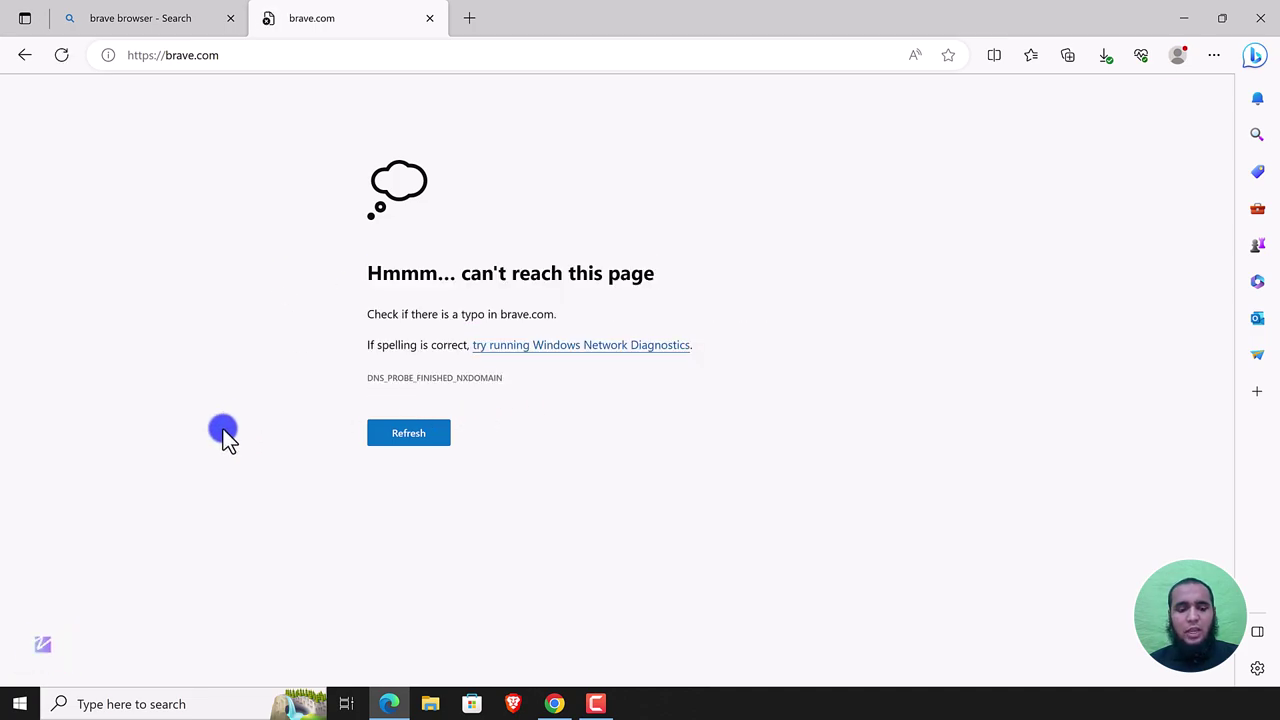
Step: Launch OpenVPN Connect from the Start search and connect the OpenVPN Profile
key("super")
type("open")
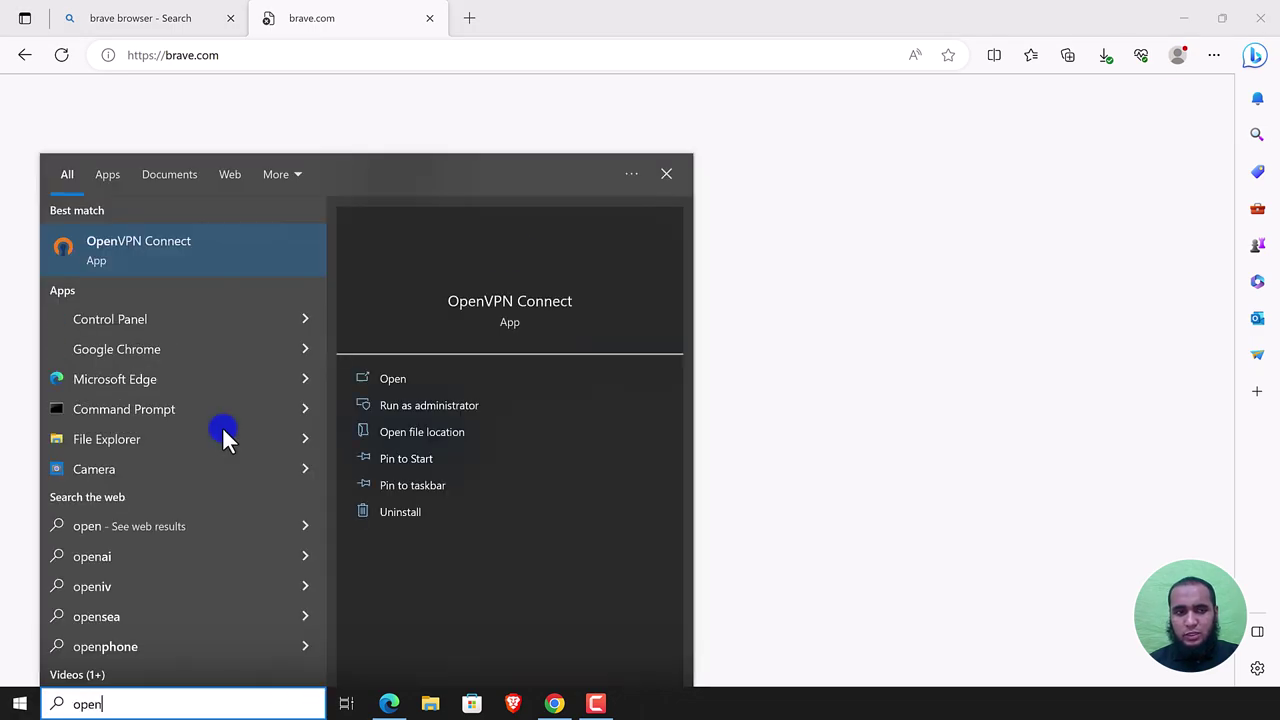
left_click(199, 245)
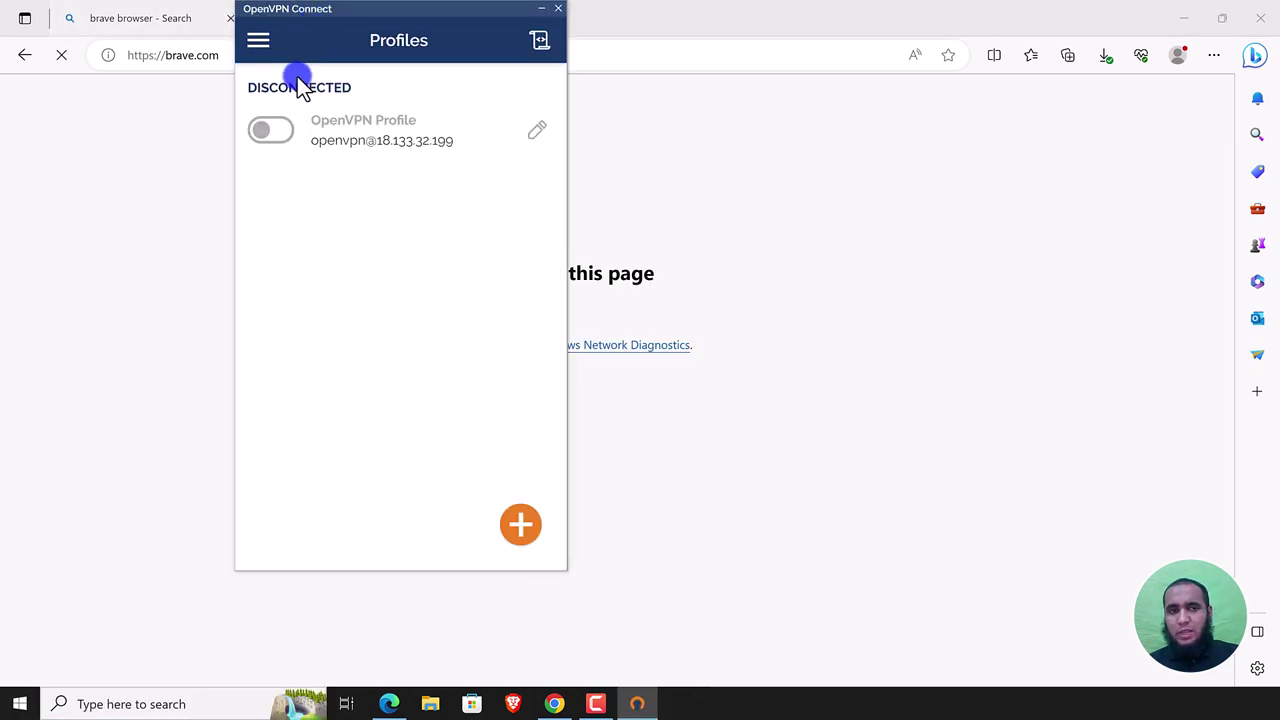
left_click(350, 135)
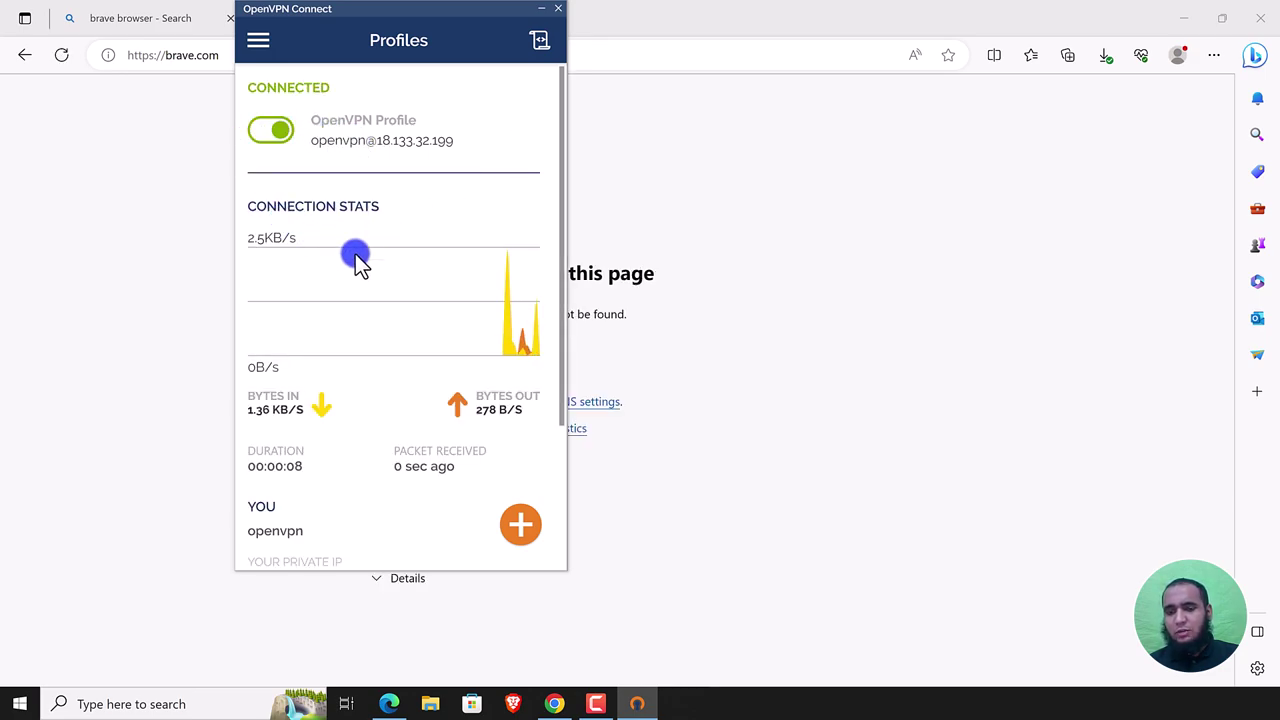
left_click_drag(250, 237, 318, 250)
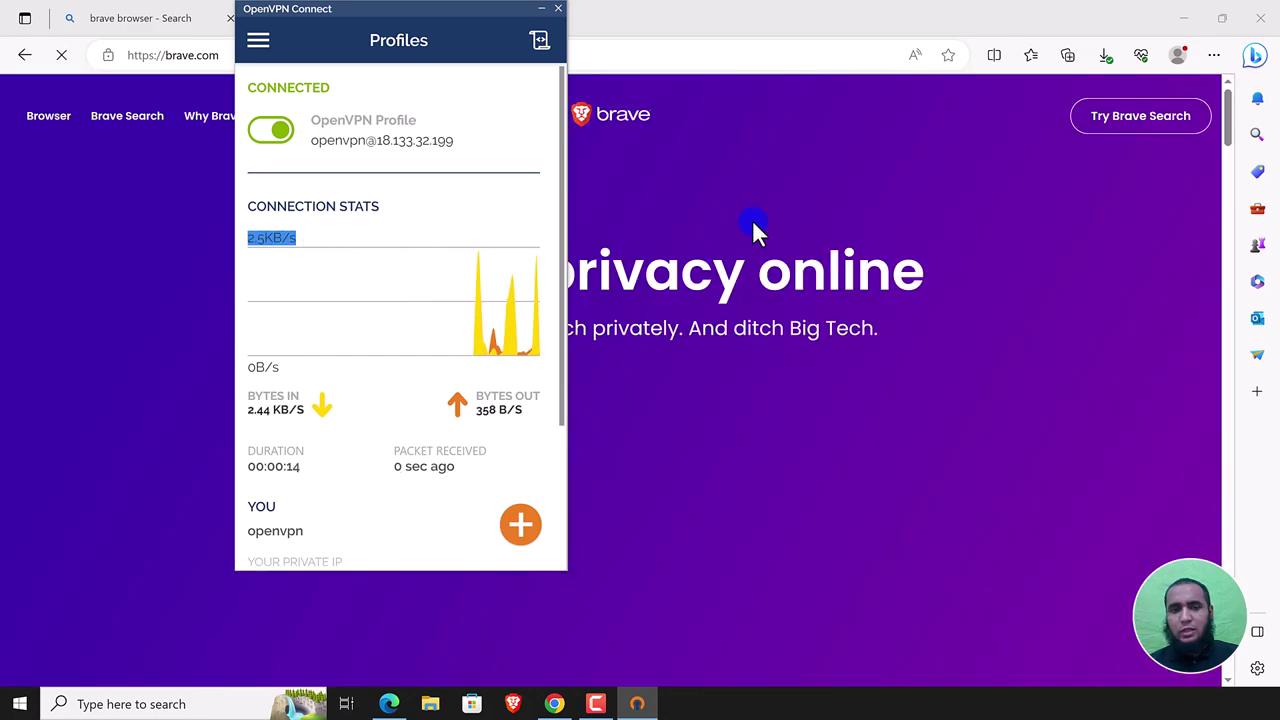
Step: Move the VPN window behind Edge and download the BraveBrowserSetup installer from brave.com
left_click(752, 220)
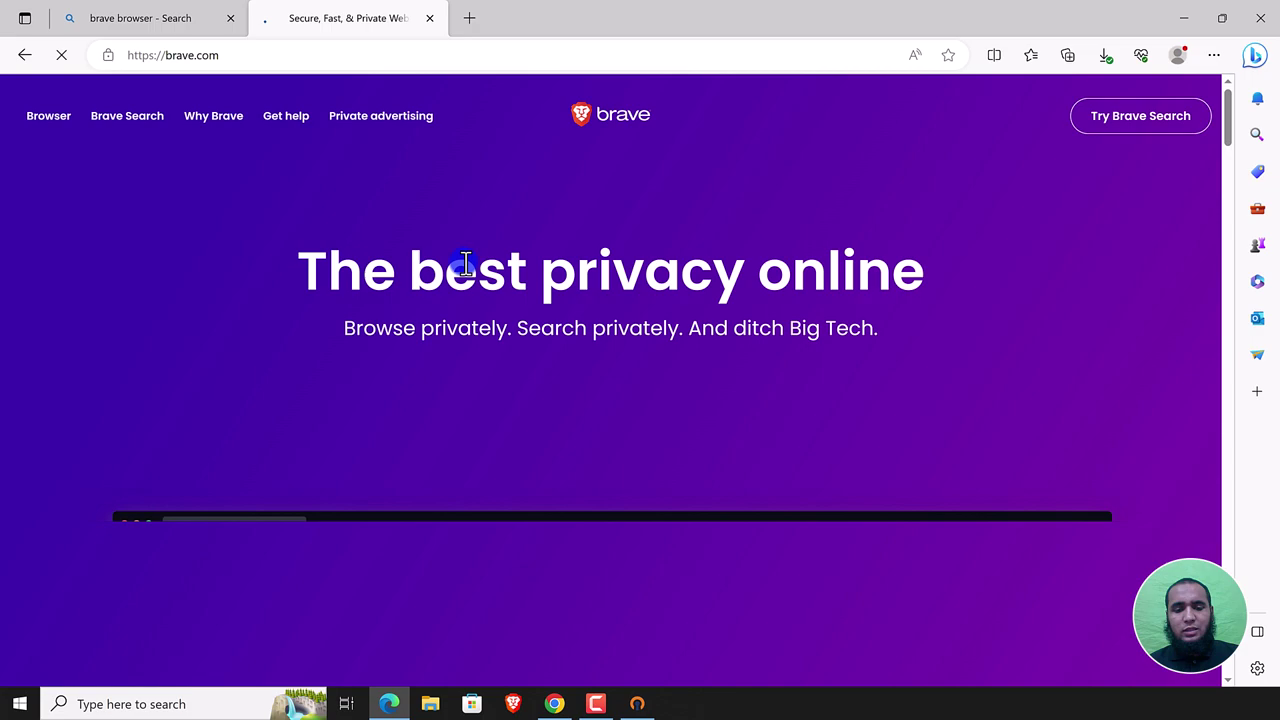
left_click(640, 704)
left_click(202, 381)
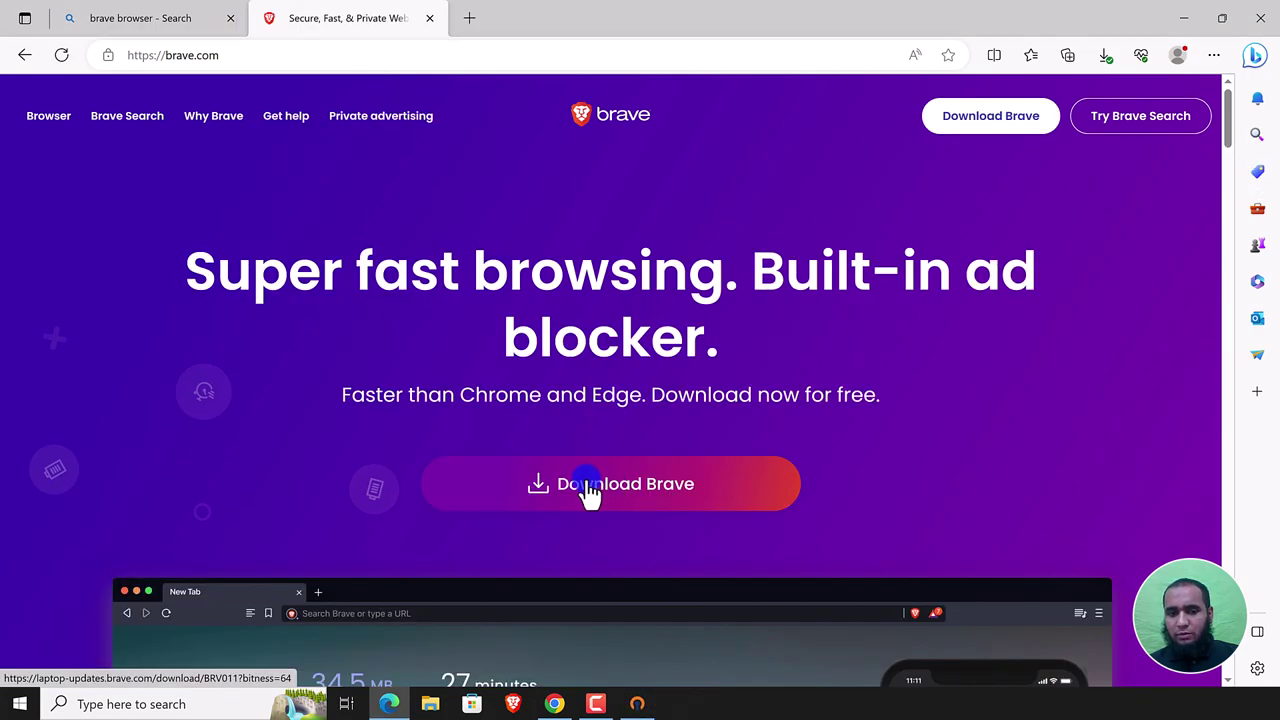
left_click(675, 490)
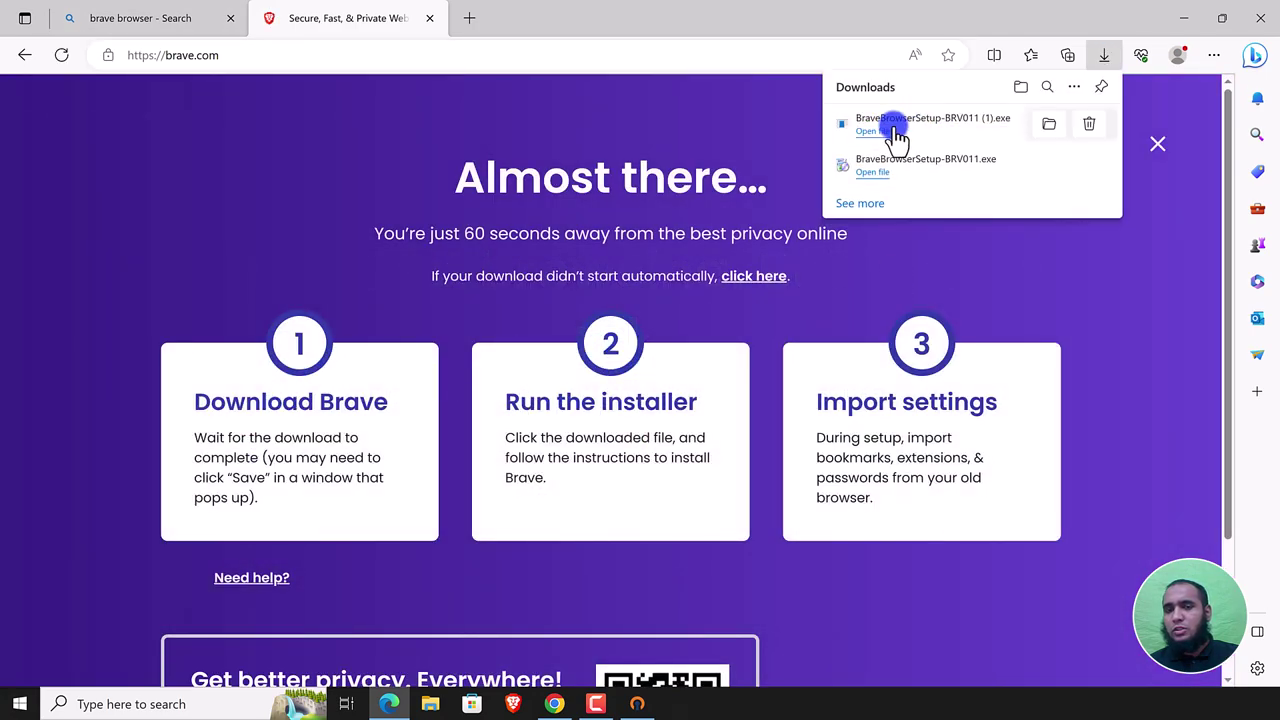
Step: Disconnect the OpenVPN Profile and return to the Edge window
left_click(640, 704)
left_click(278, 132)
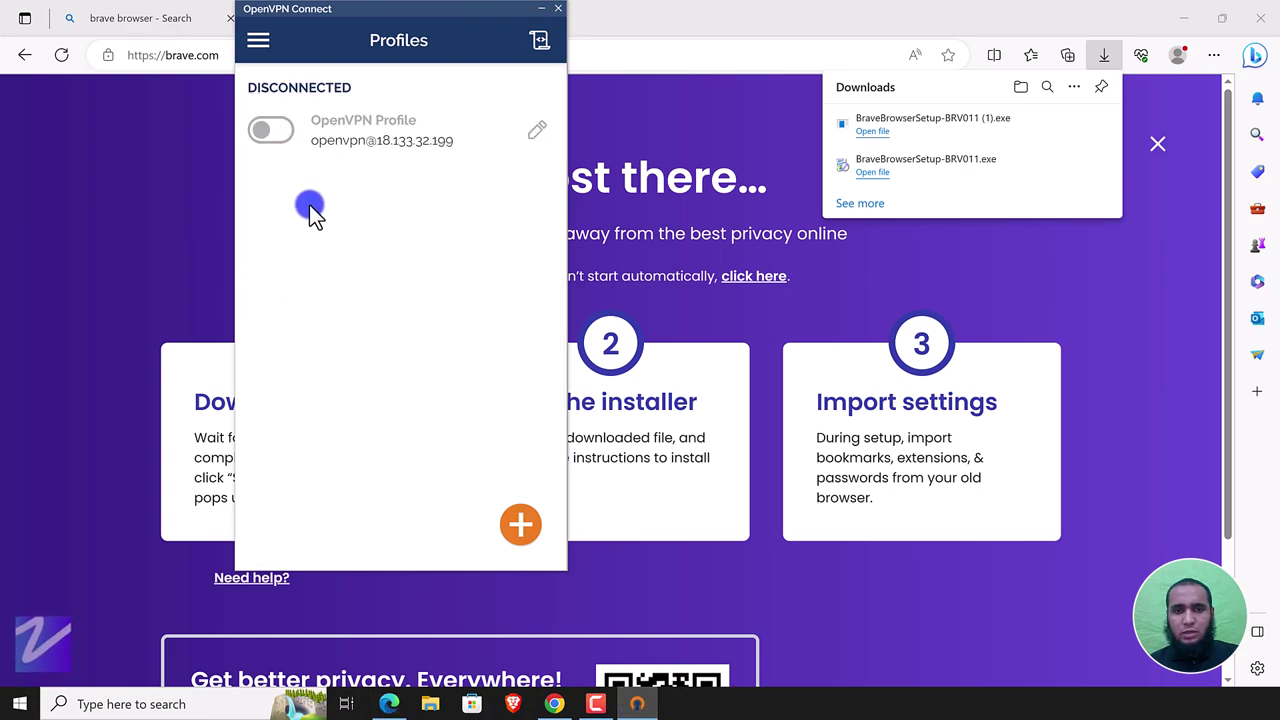
left_click(950, 250)
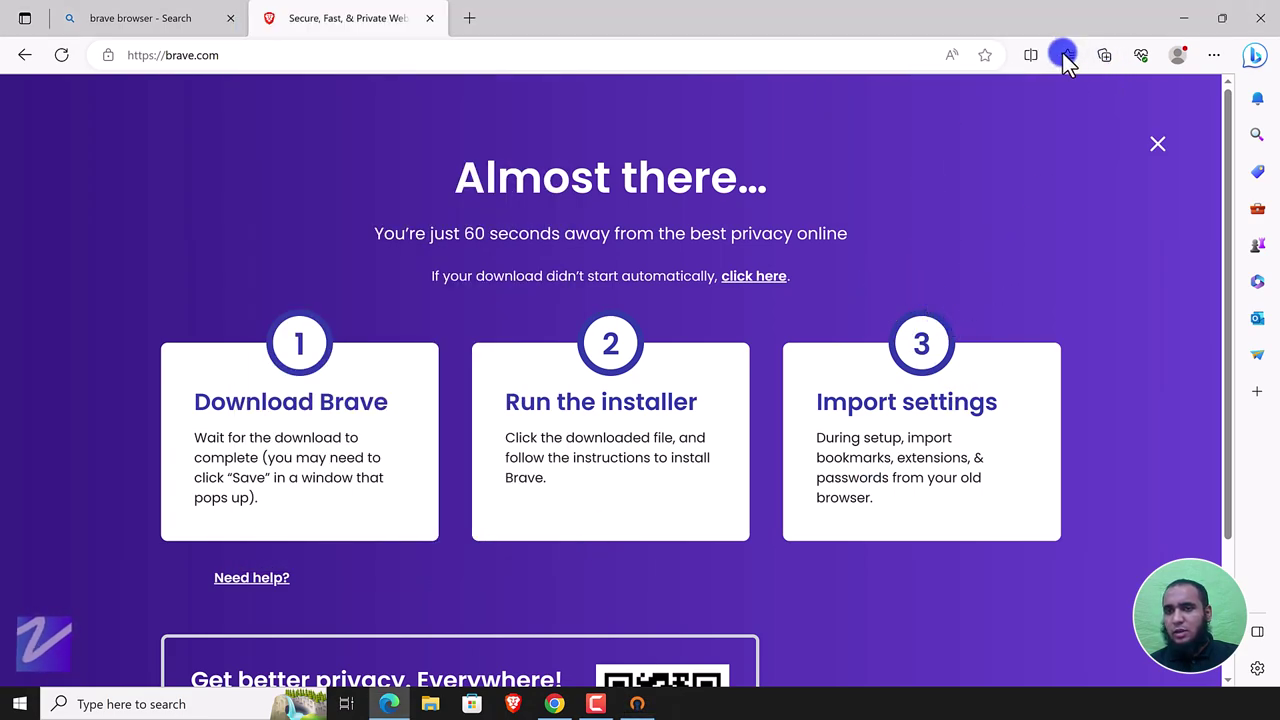
Step: Locate BraveBrowserSetup-BRV011 (1).exe in Edge's downloads and run the installer
left_click(1214, 56)
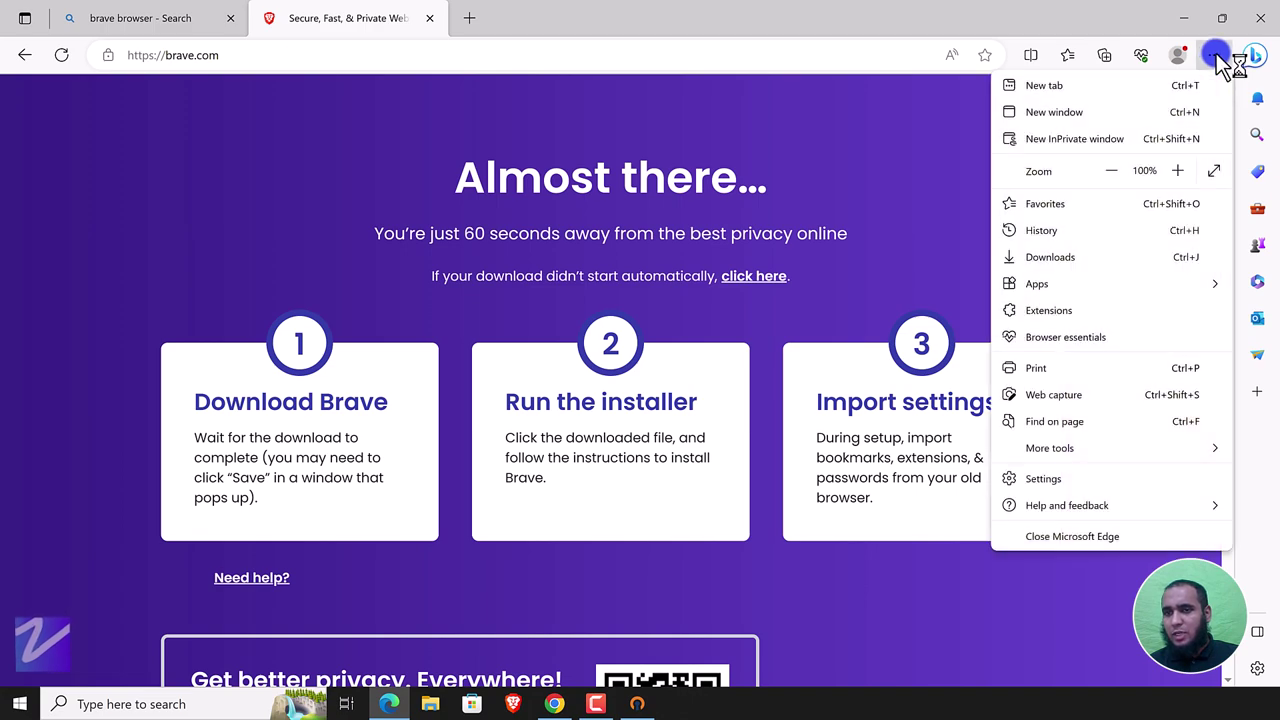
left_click_drag(807, 233, 810, 260)
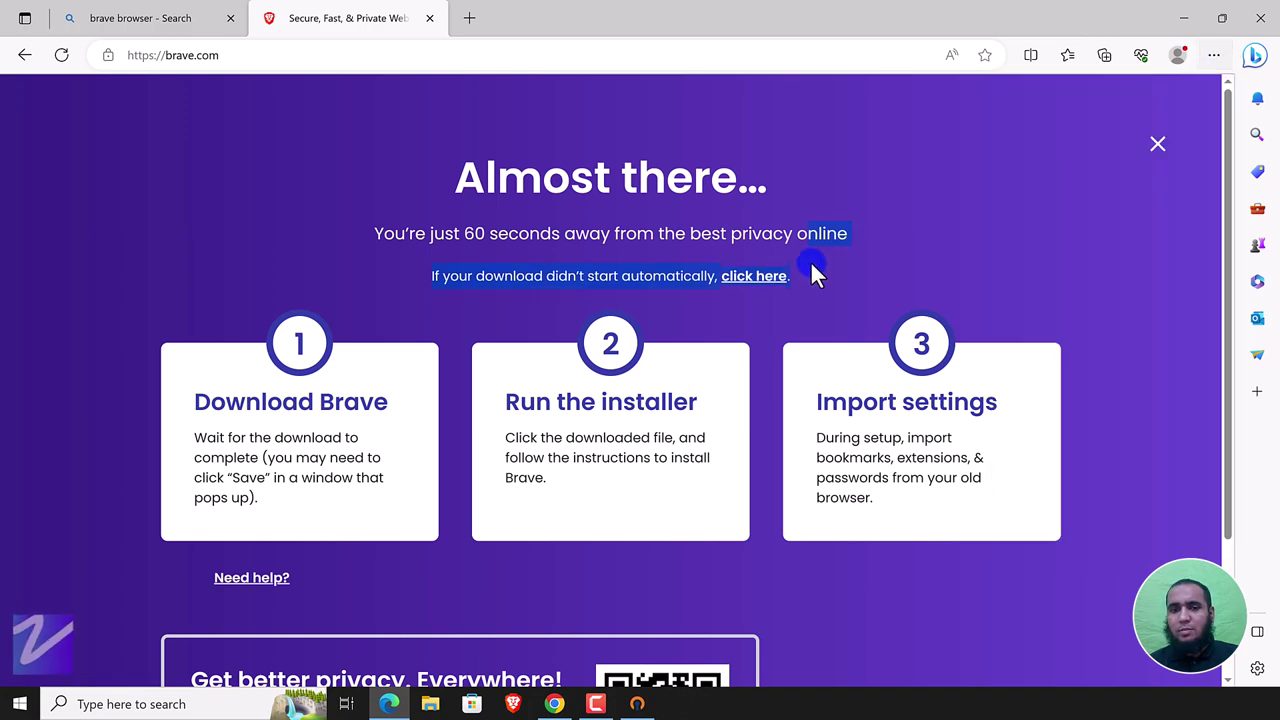
key("ctrl+j")
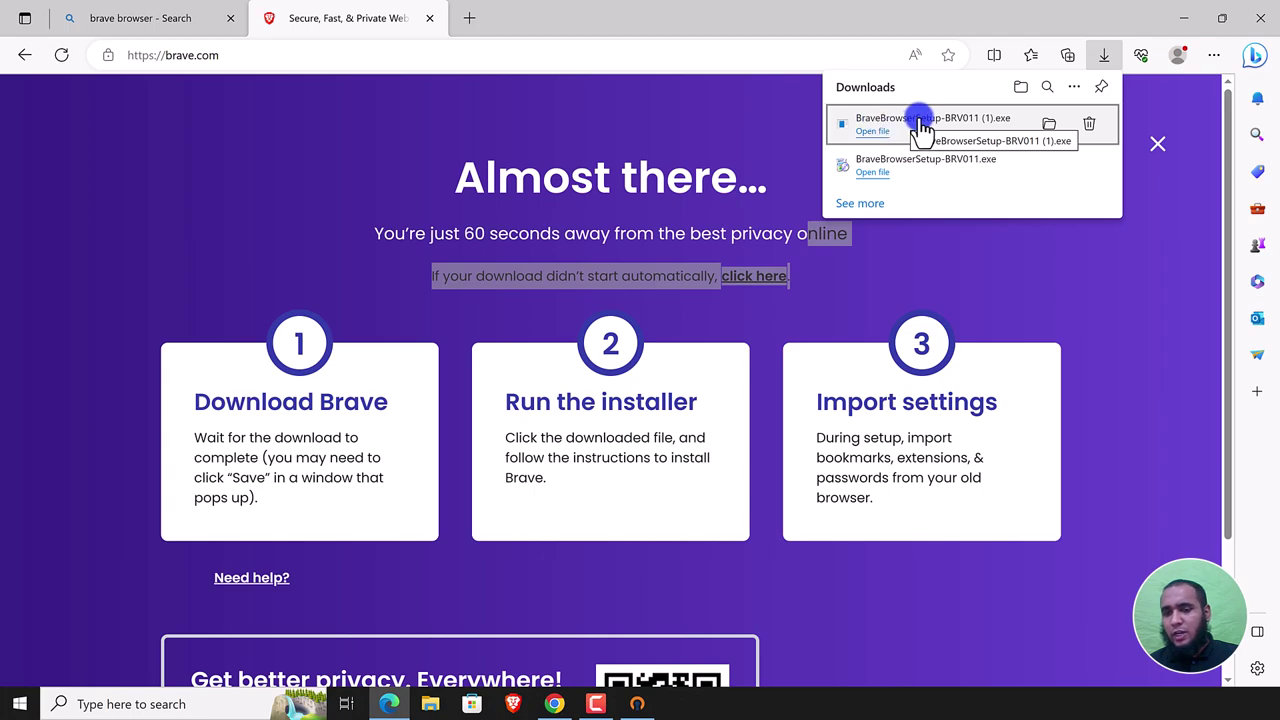
left_click(1051, 128)
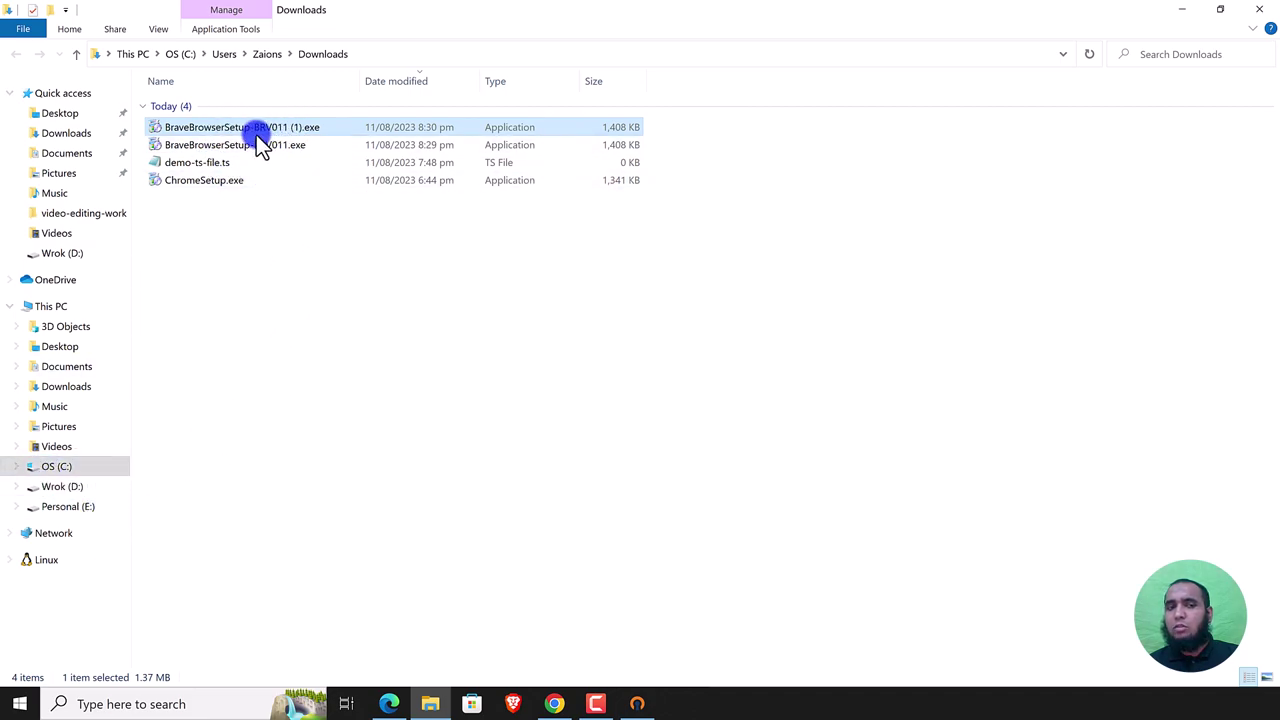
left_click(1262, 10)
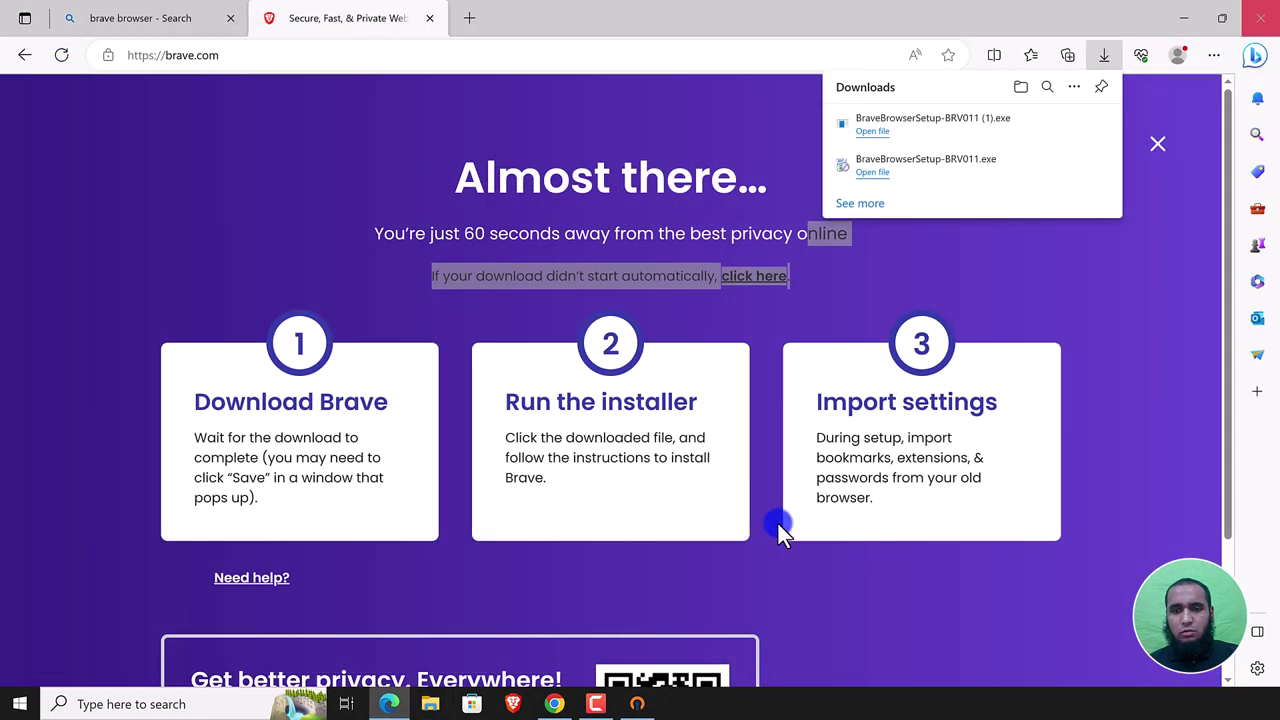
left_click(885, 131)
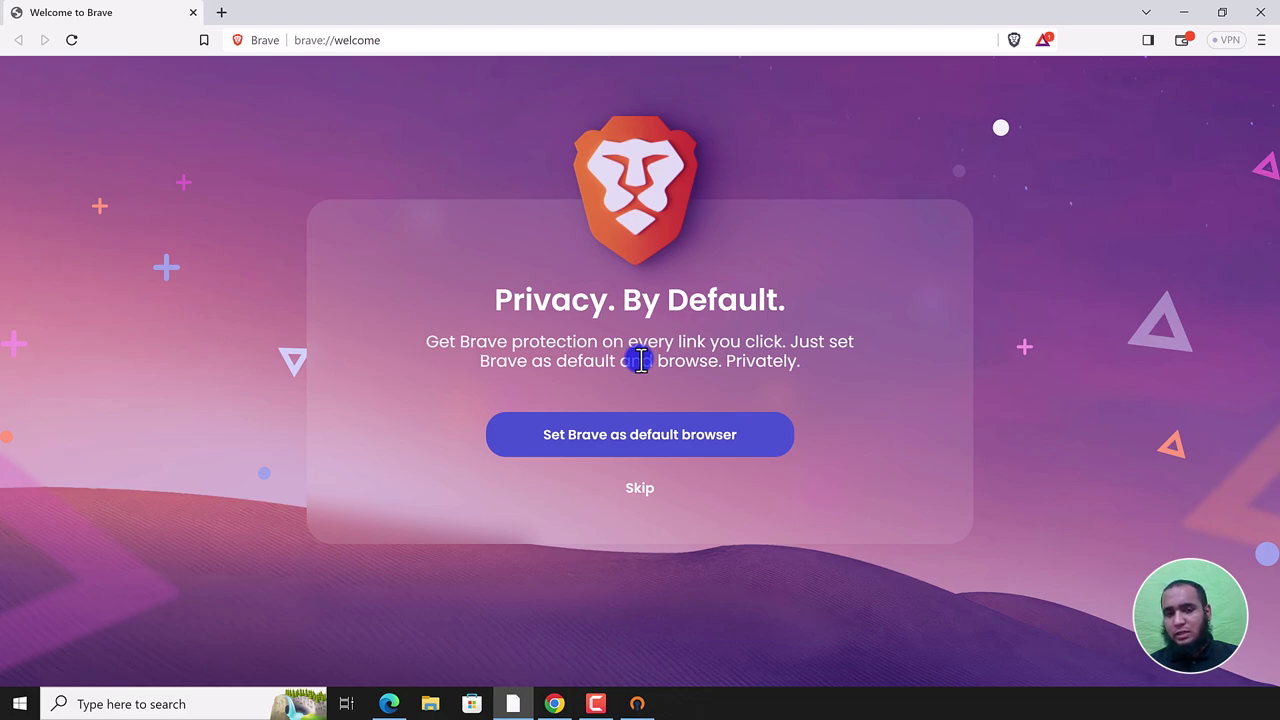
Step: Skip default-browser and settings import, turn off crash reports and usage insights, and finish setup
left_click(640, 490)
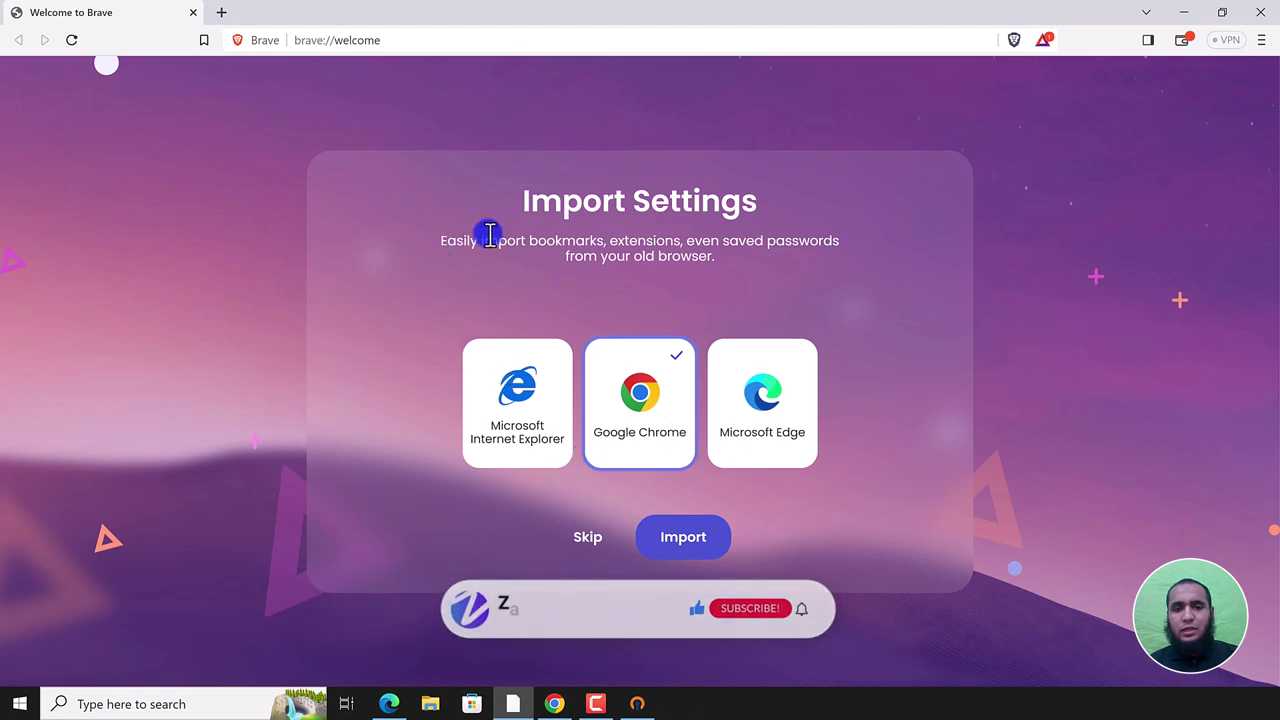
left_click(589, 538)
left_click(482, 283)
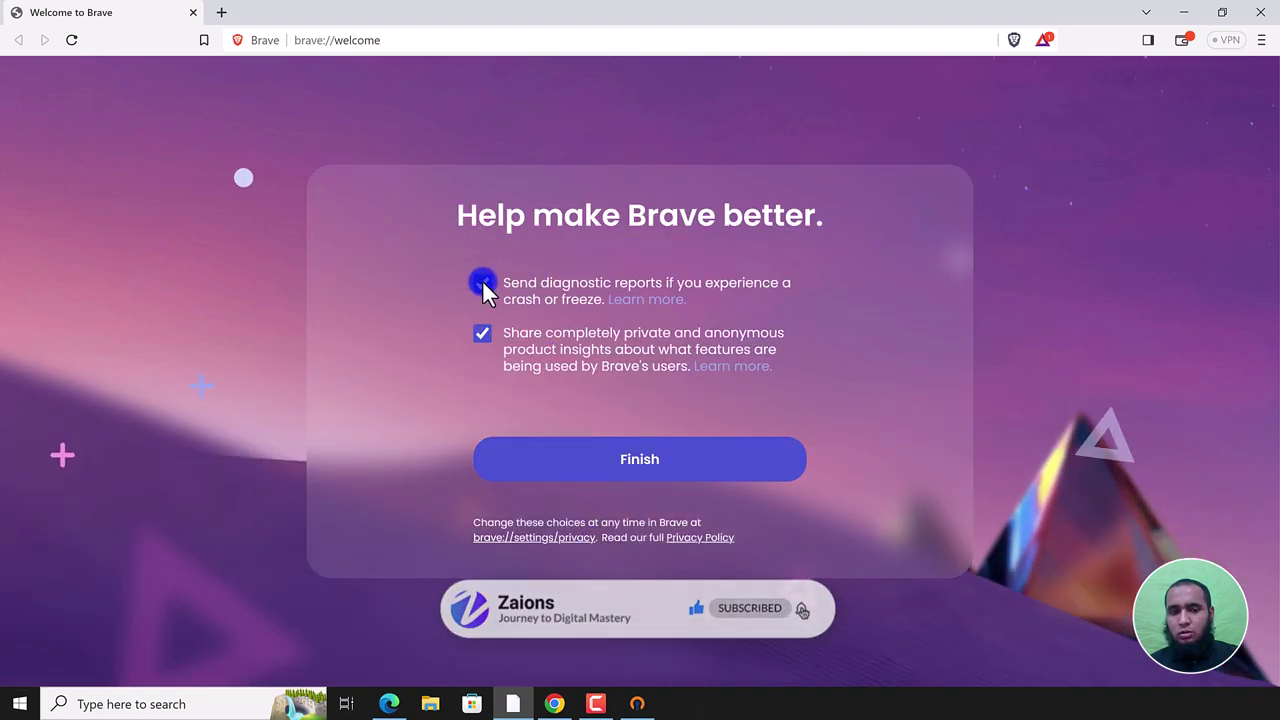
left_click(480, 336)
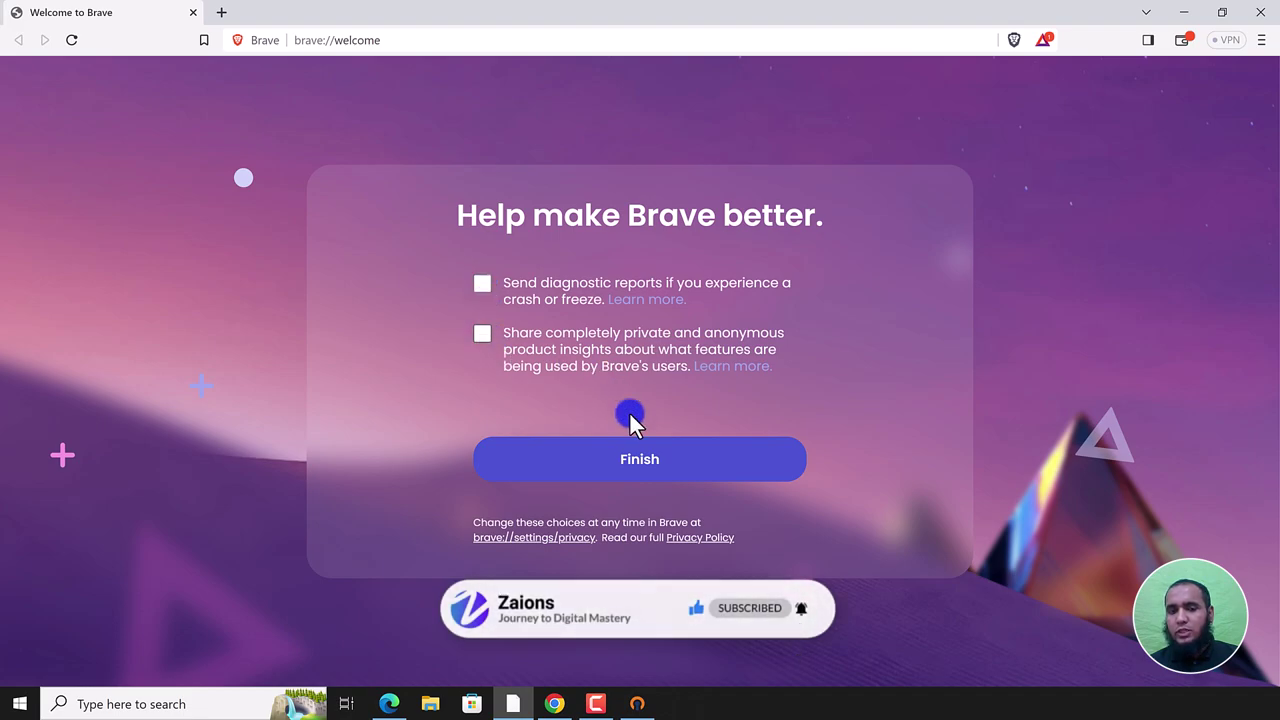
left_click(678, 474)
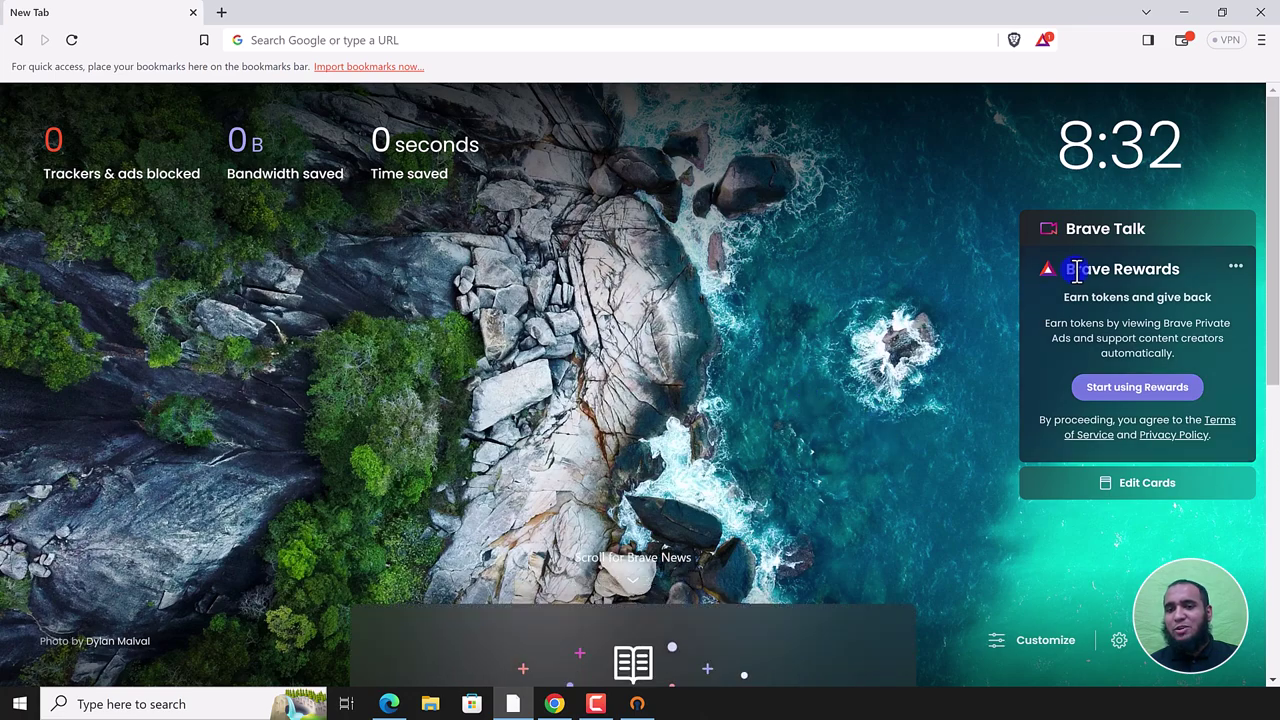
left_click_drag(1062, 266, 1118, 398)
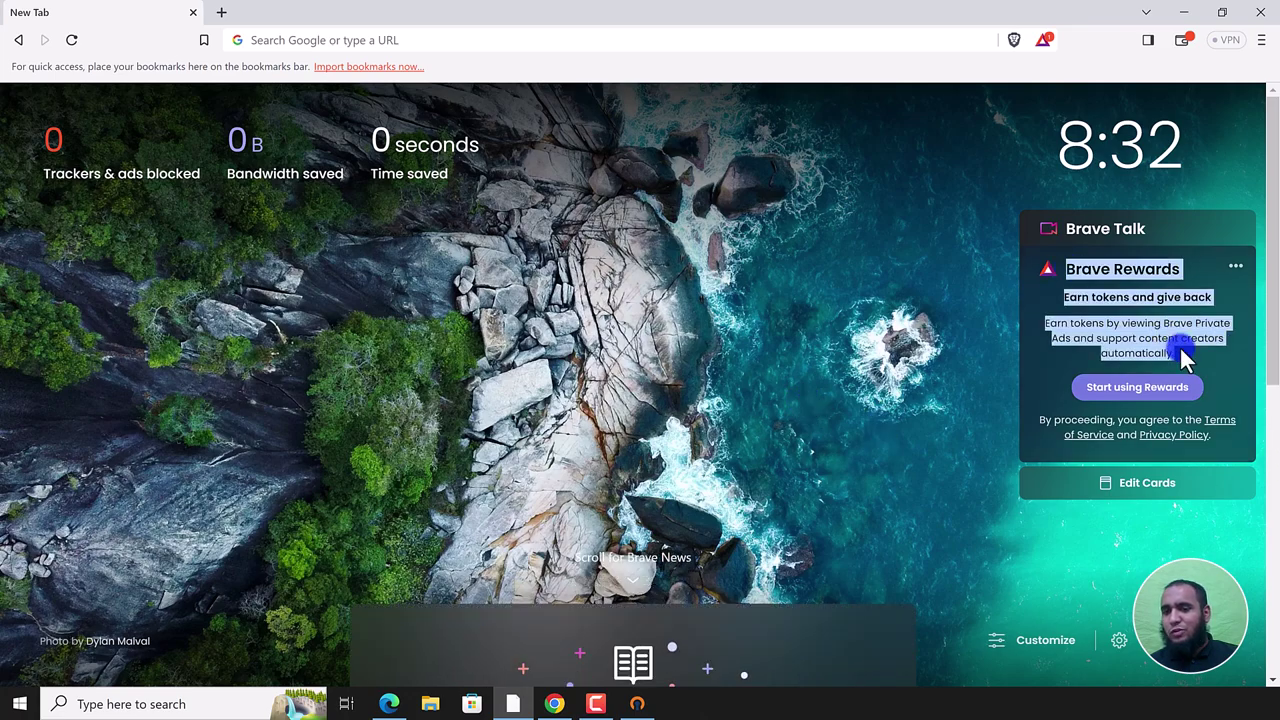
left_click(1150, 390)
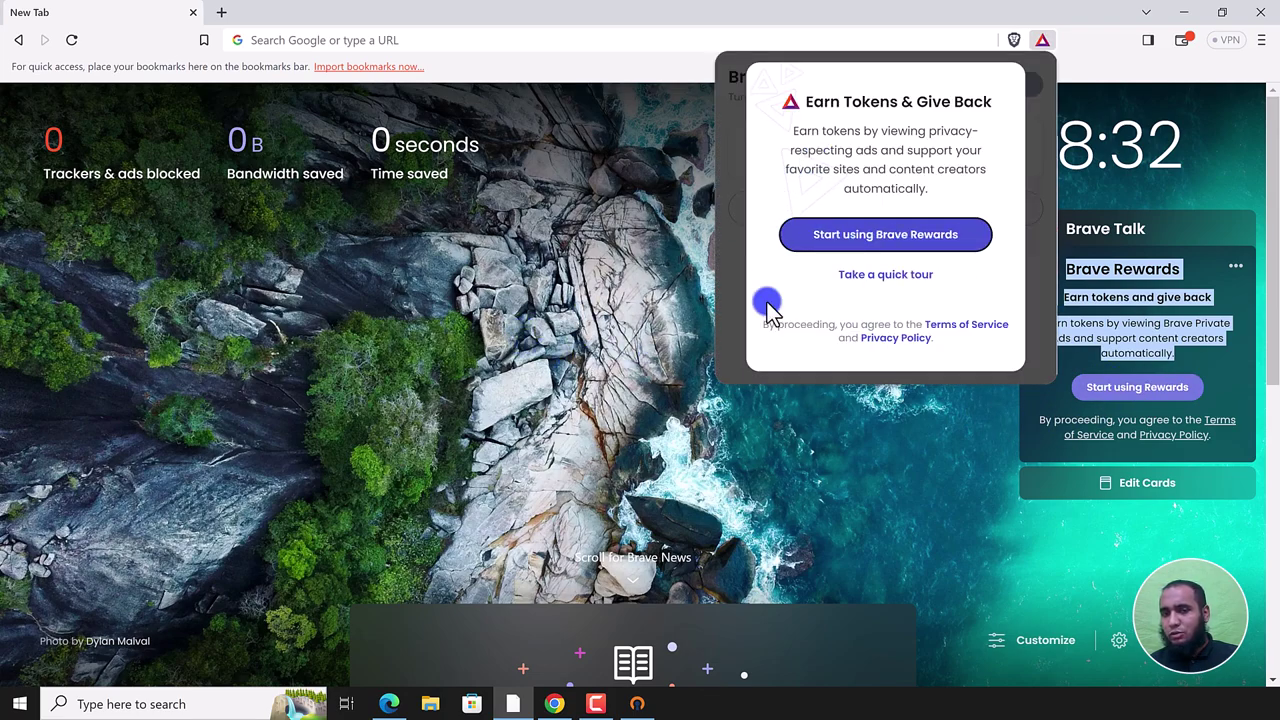
left_click(1112, 285)
left_click(1040, 372)
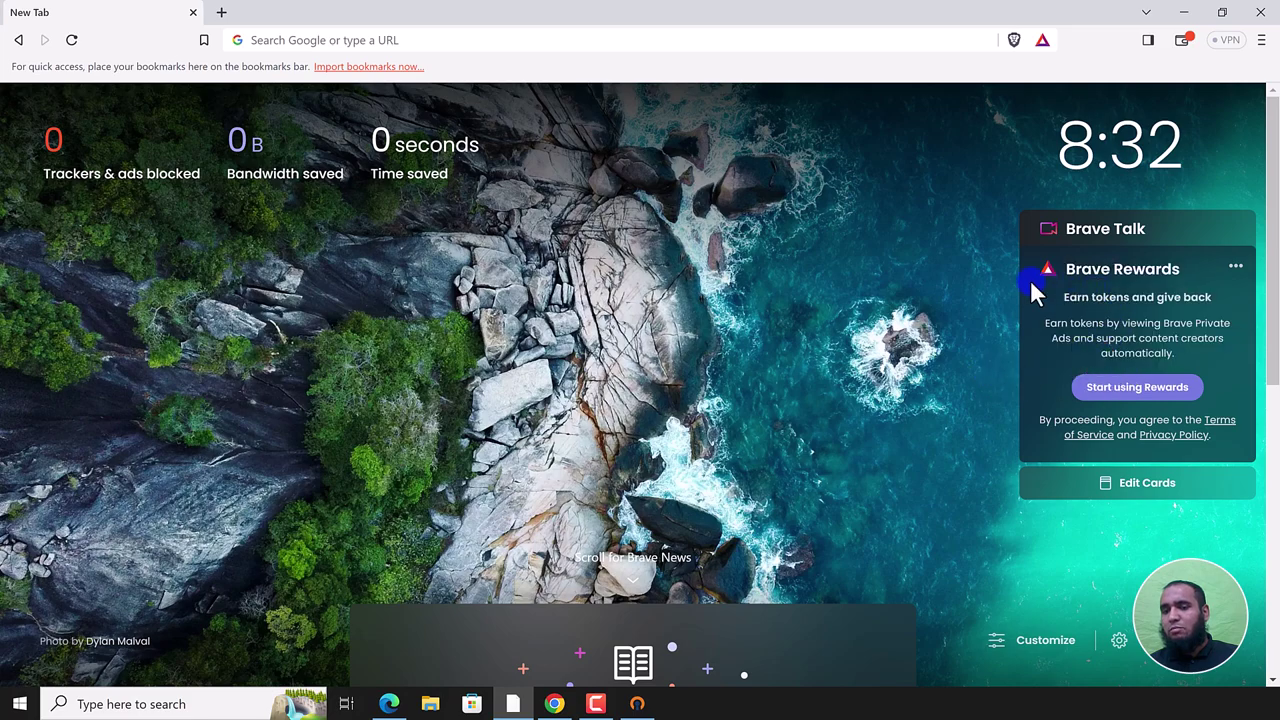
left_click(331, 41)
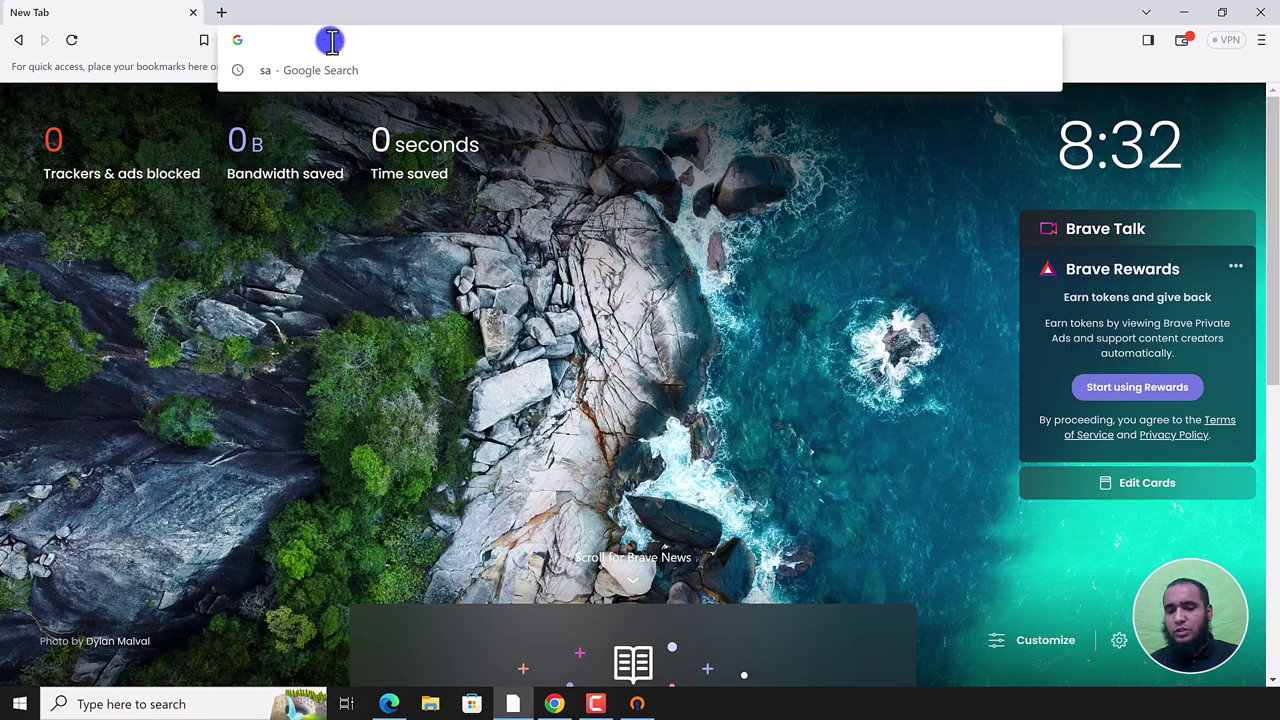
left_click(918, 358)
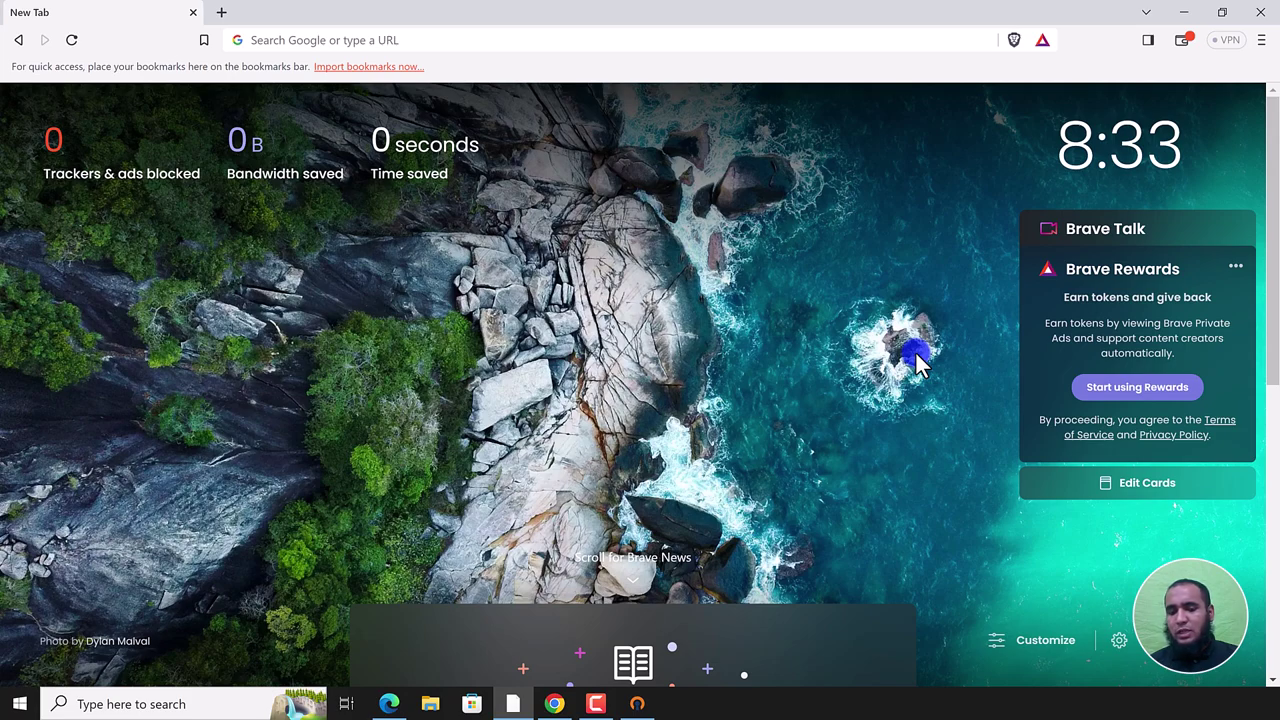
left_click(507, 38)
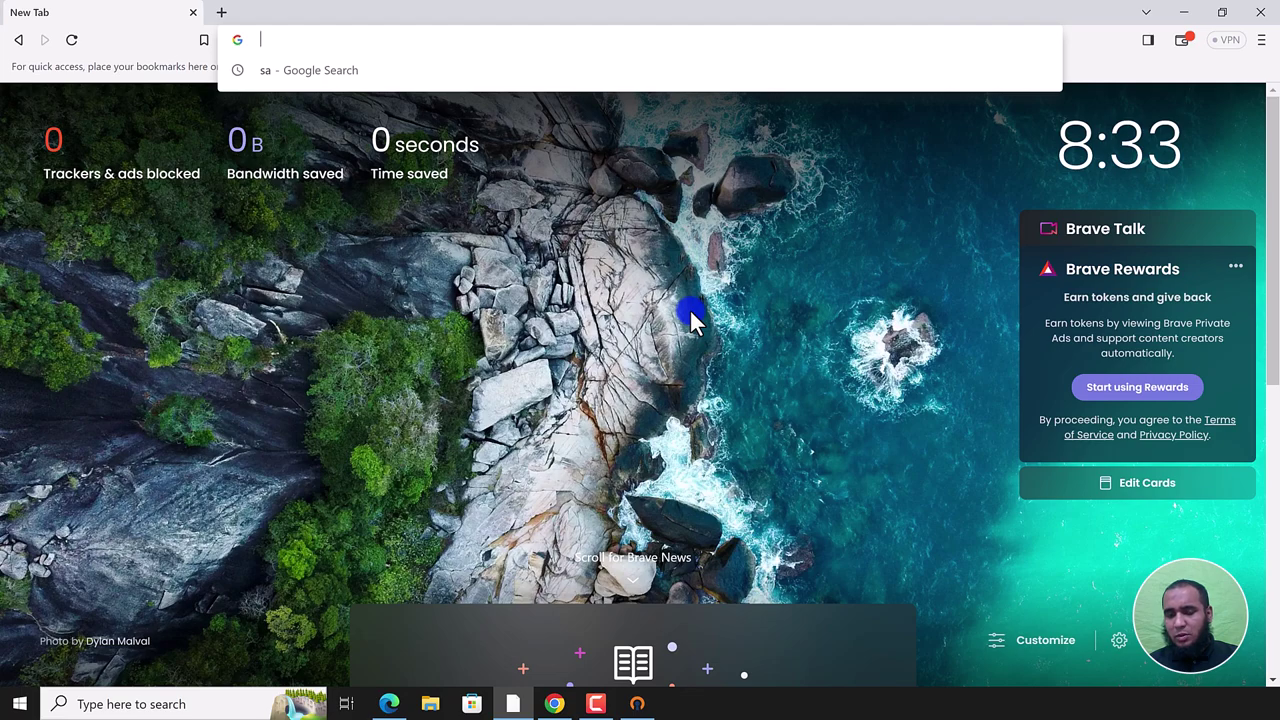
left_click_drag(36, 130, 150, 173)
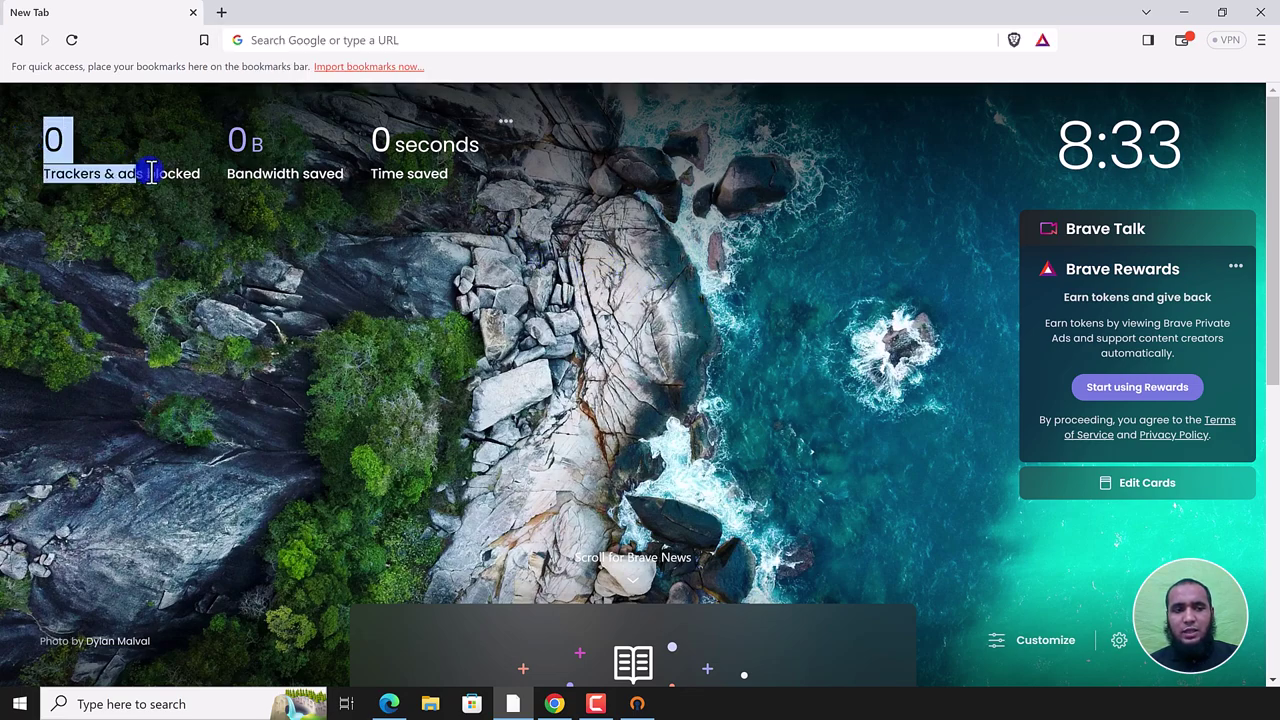
left_click(66, 184)
left_click_drag(225, 143, 367, 184)
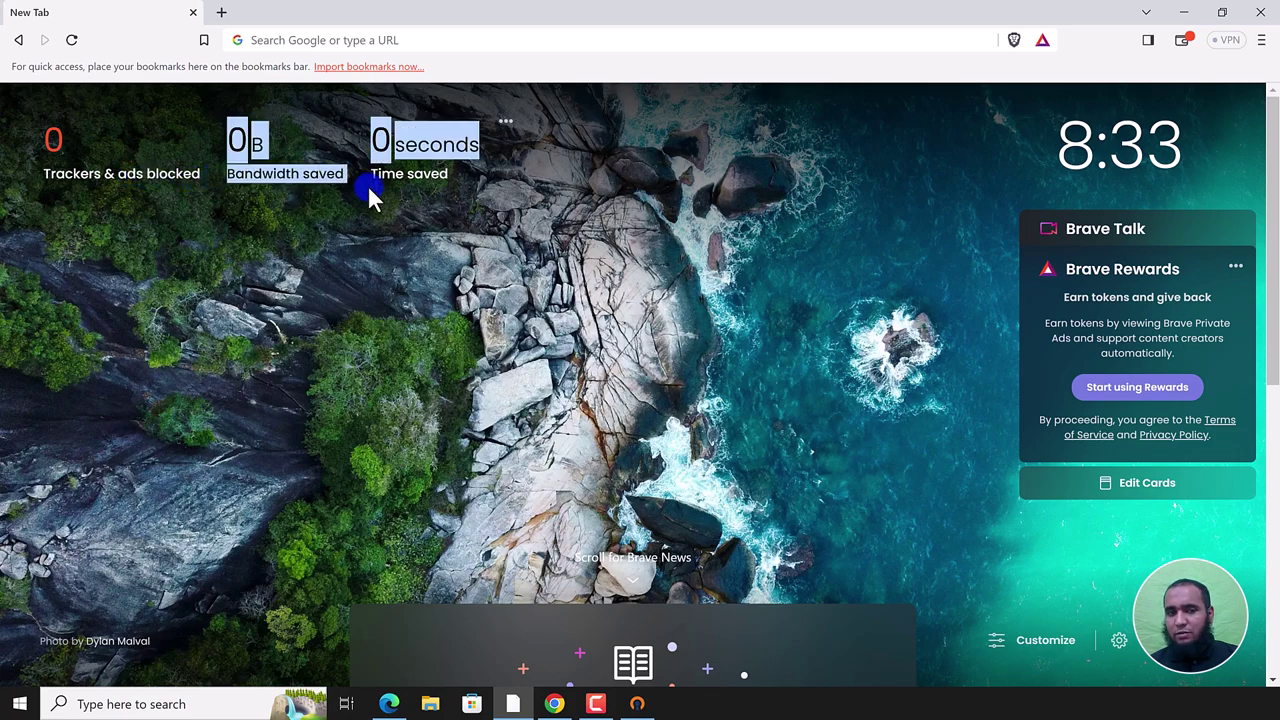
left_click(278, 212)
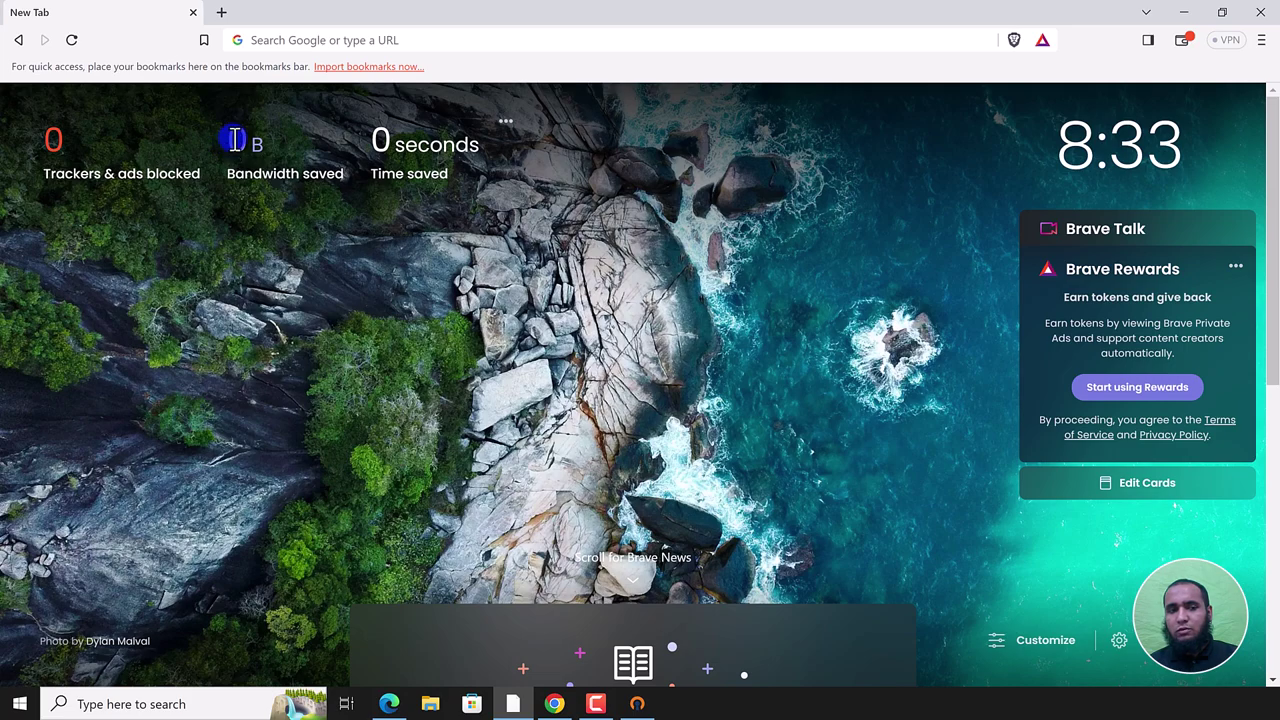
left_click_drag(370, 140, 463, 180)
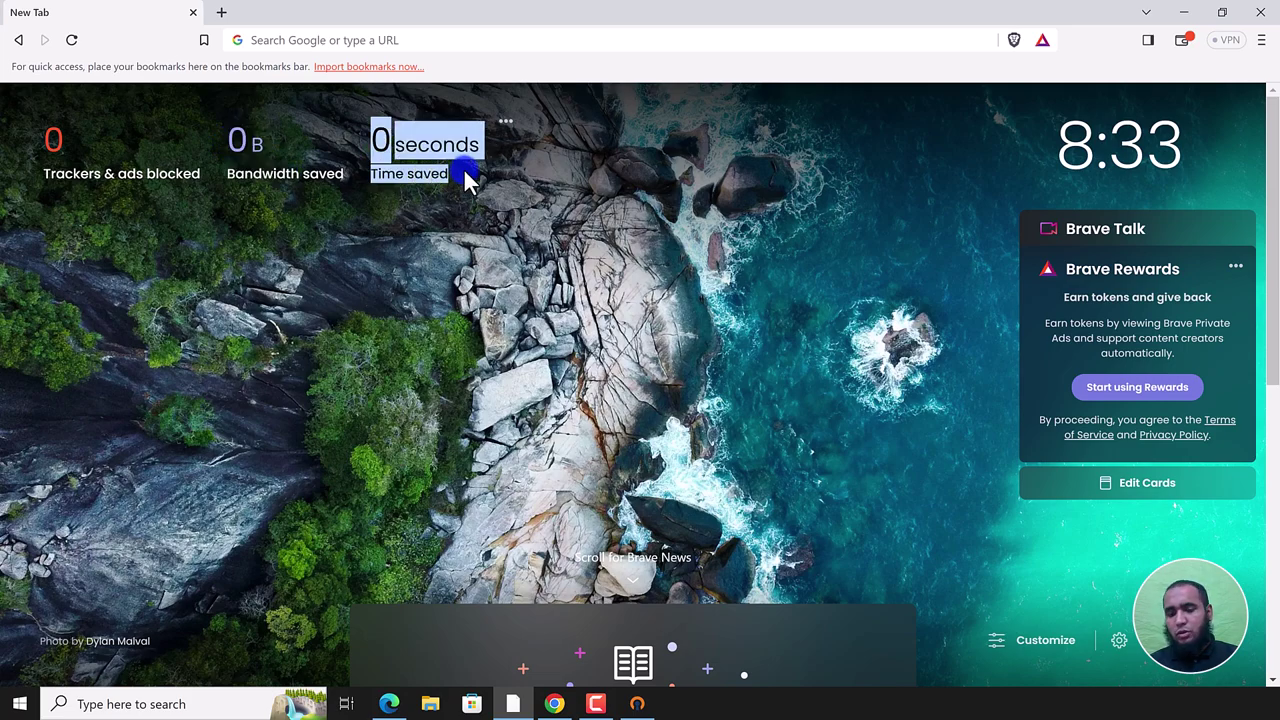
left_click(448, 214)
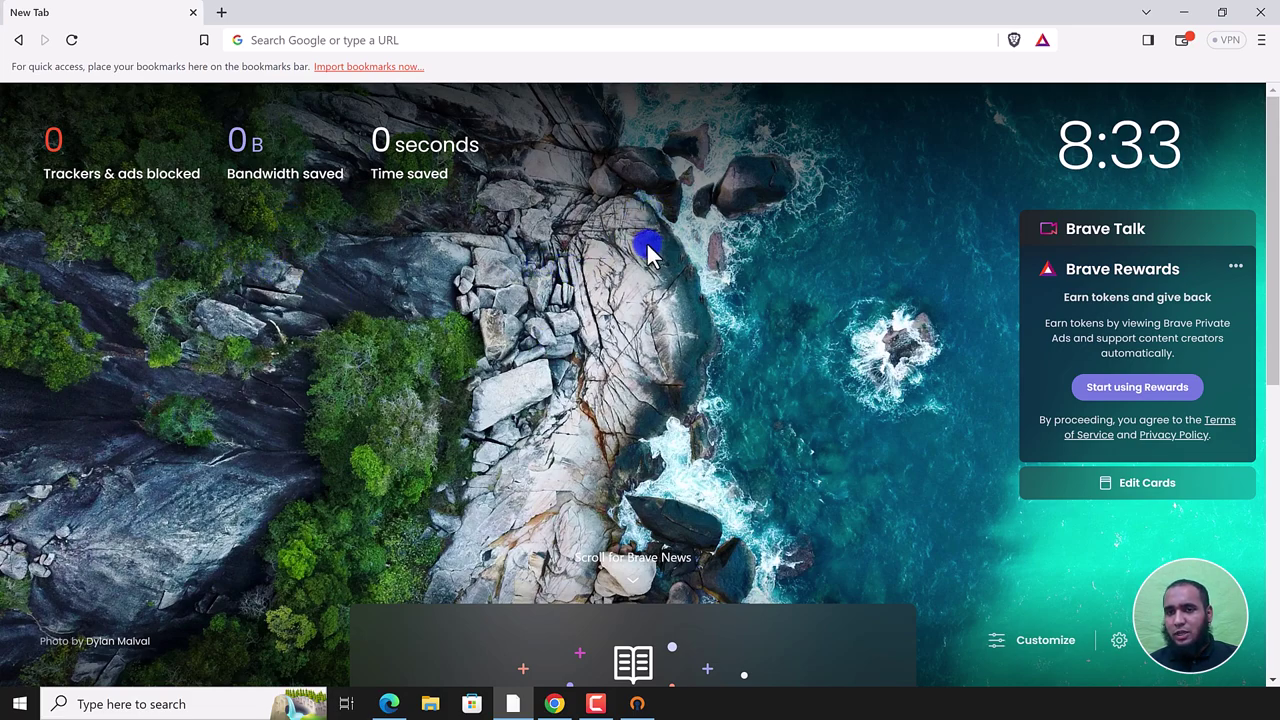
Step: Load zaions.com in Brave's address bar
left_click(374, 40)
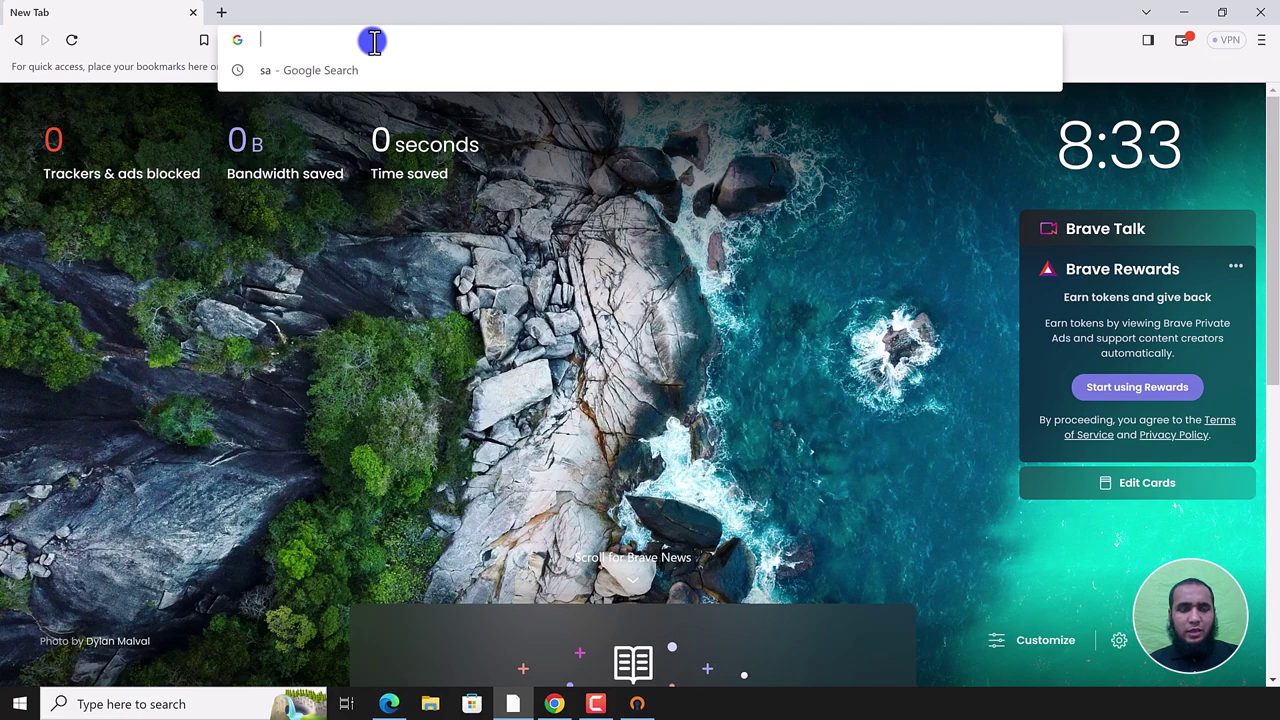
type("zaions.com")
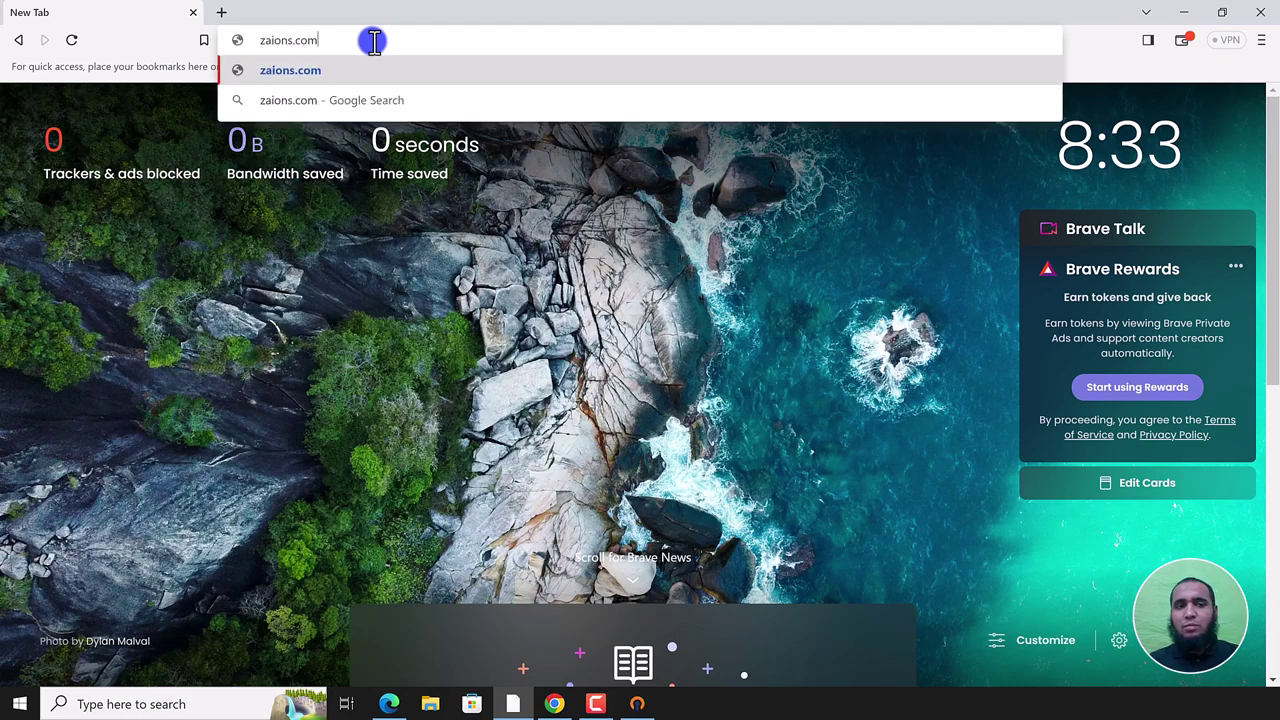
key("Return")
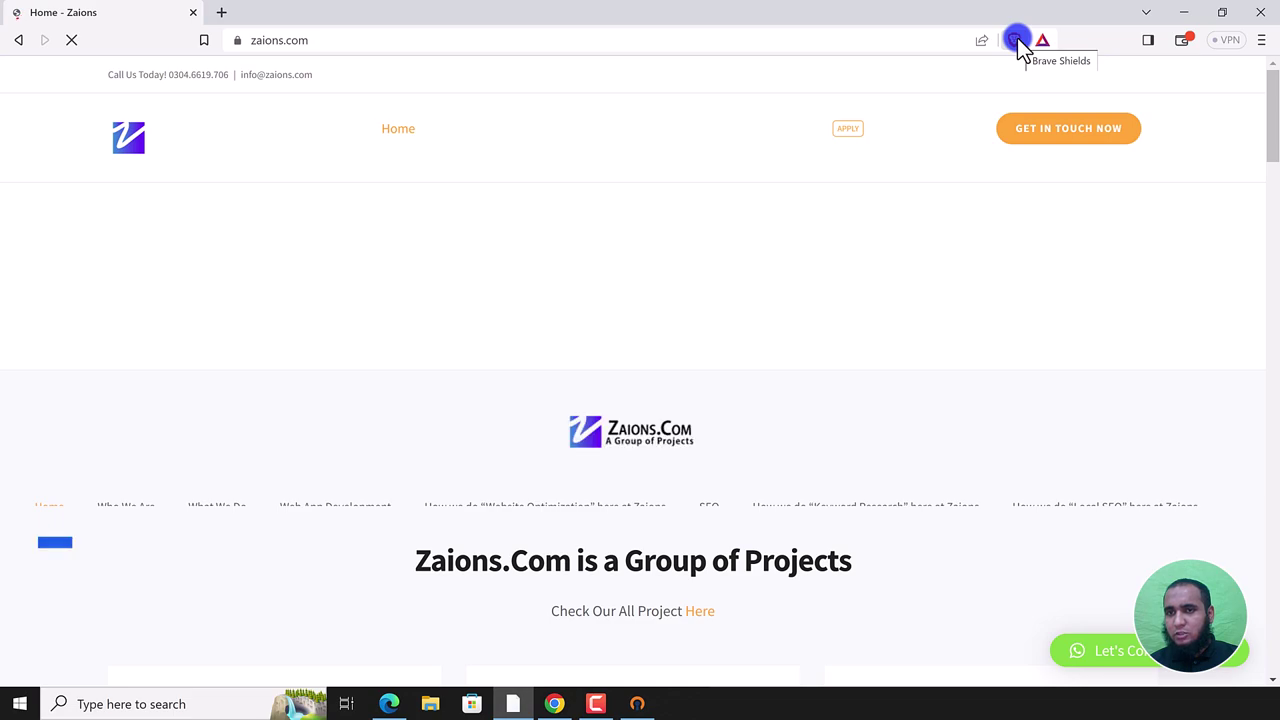
Step: Switch Brave Shields off for zaions.com and confirm it shows as not protected
left_click(1017, 37)
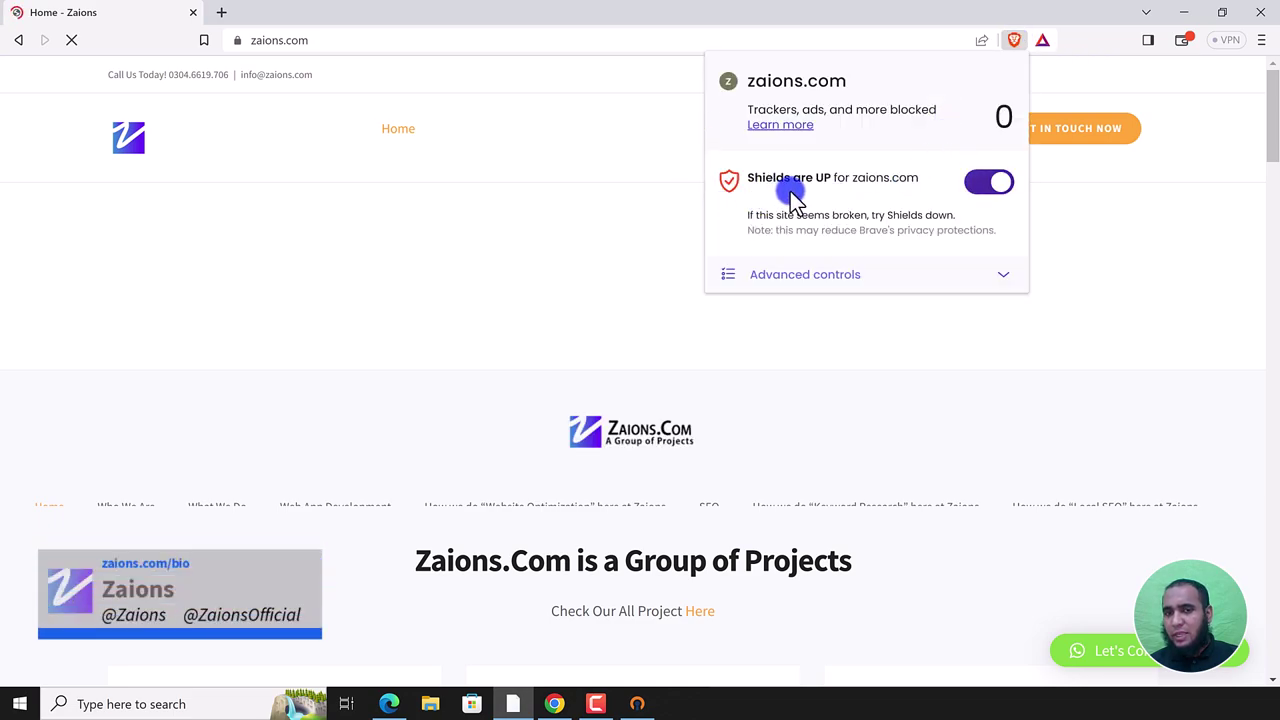
left_click(533, 325)
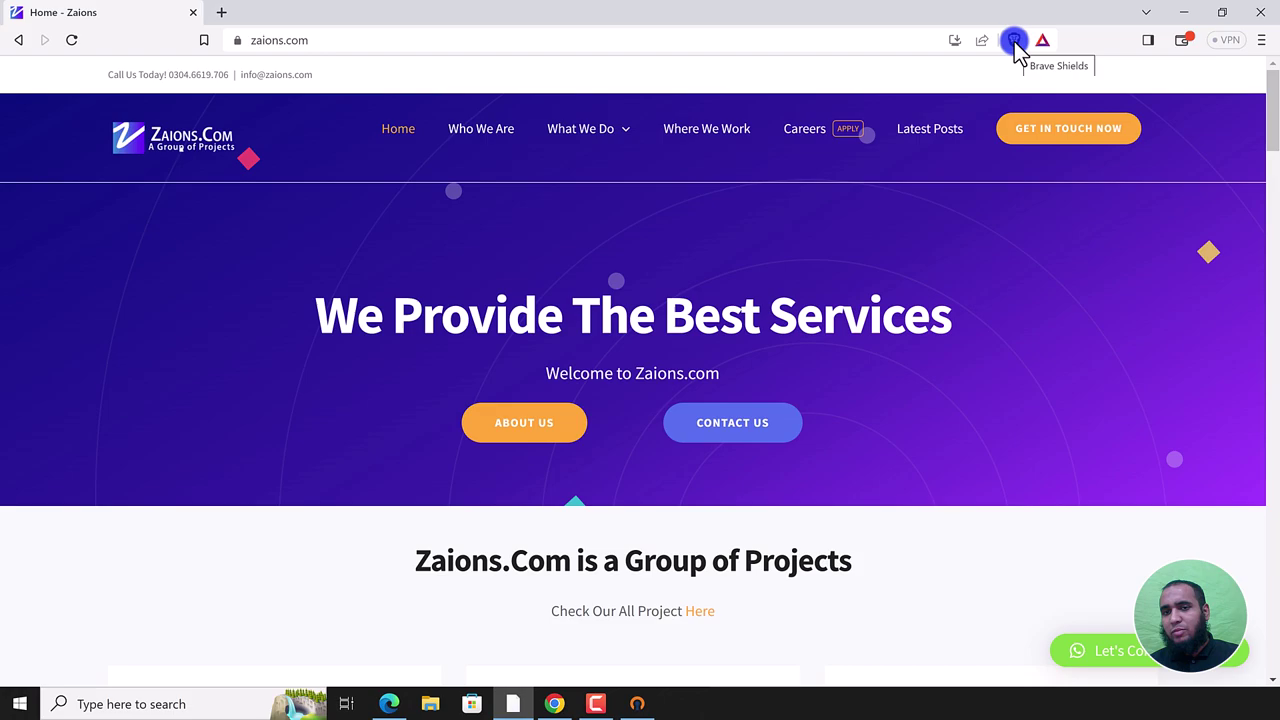
left_click(1015, 43)
left_click(995, 184)
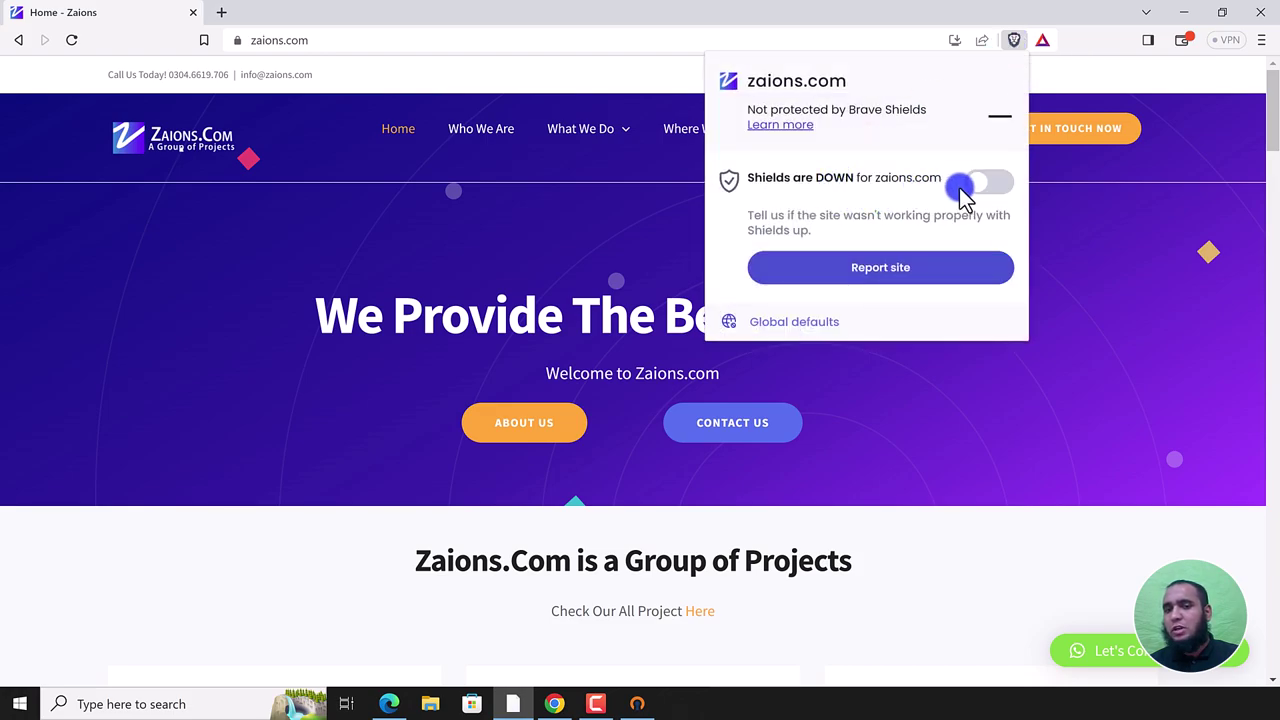
Step: Open a blank New Tab page beside the zaions.com tab
left_click(221, 12)
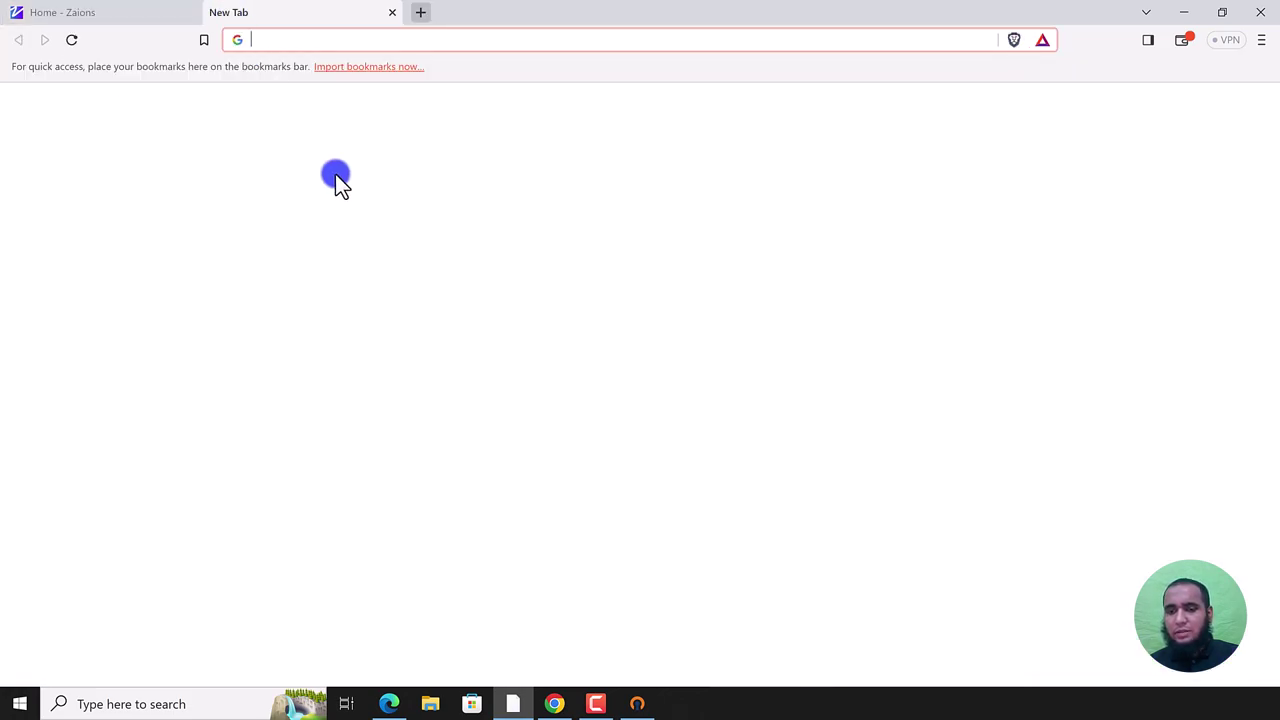